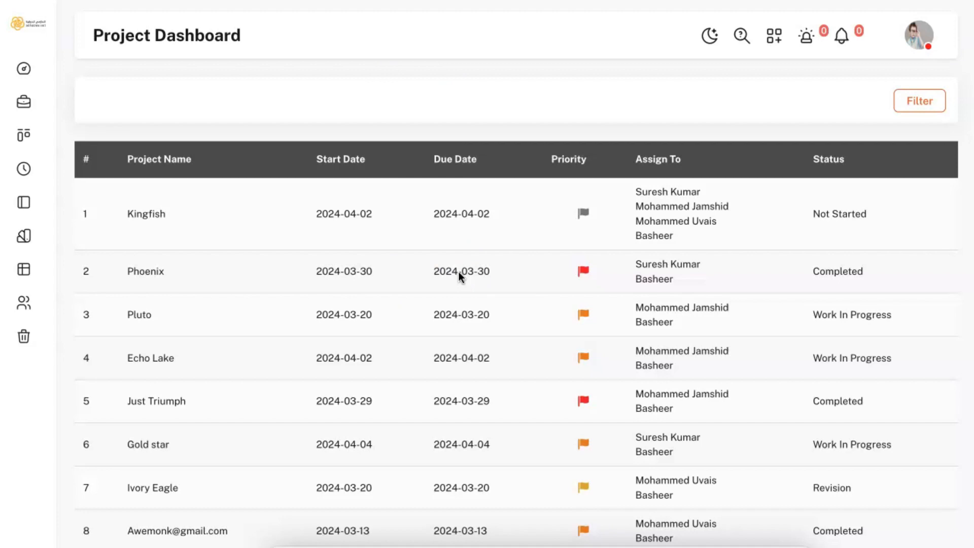
# Look through the project dashboard and the client list, and open a blank record for adding a new client.
pyautogui.scroll(-4, 458, 272)
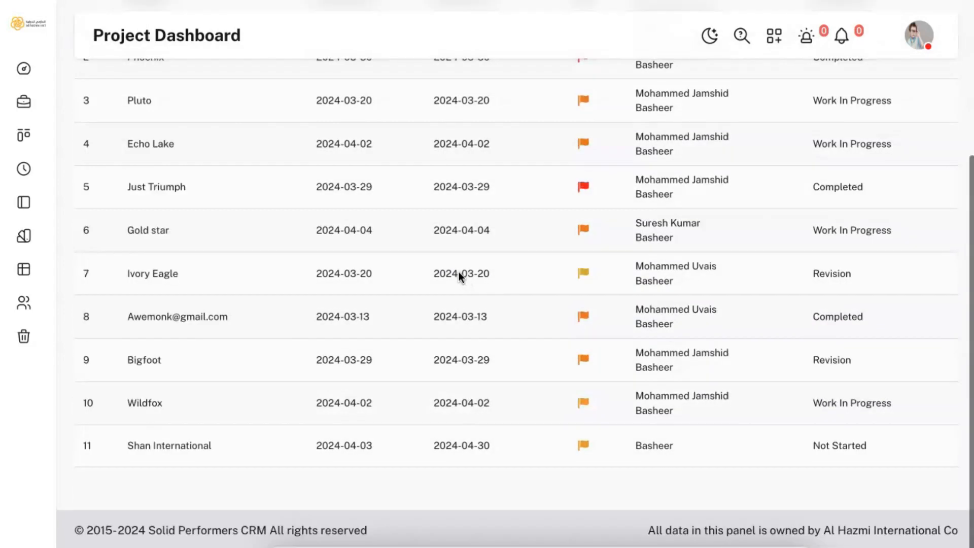
pyautogui.scroll(4, 460, 277)
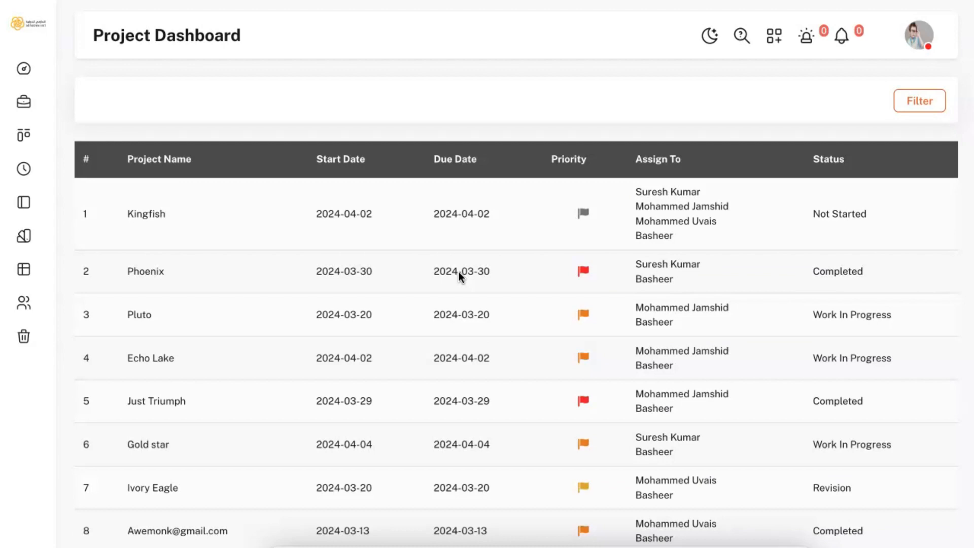
pyautogui.scroll(-4, 458, 272)
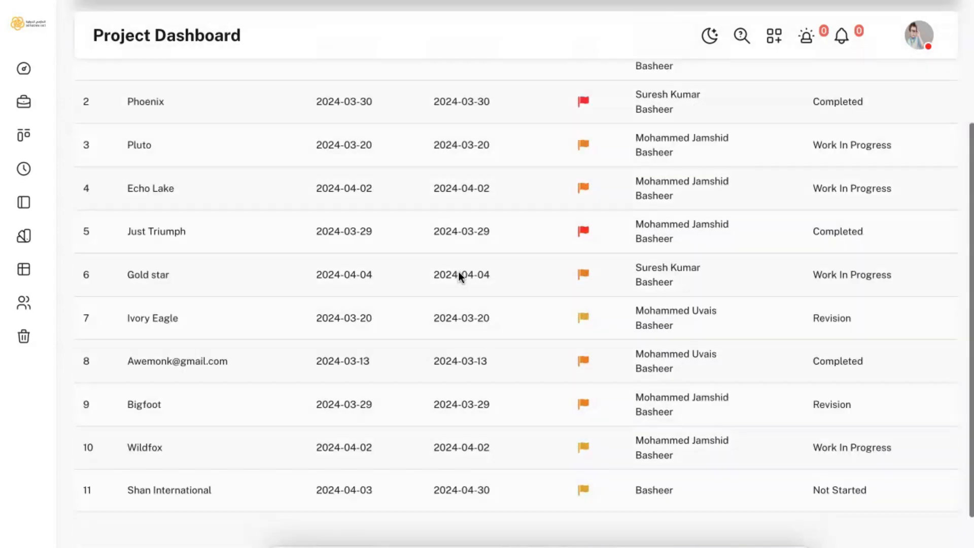
pyautogui.scroll(4, 458, 272)
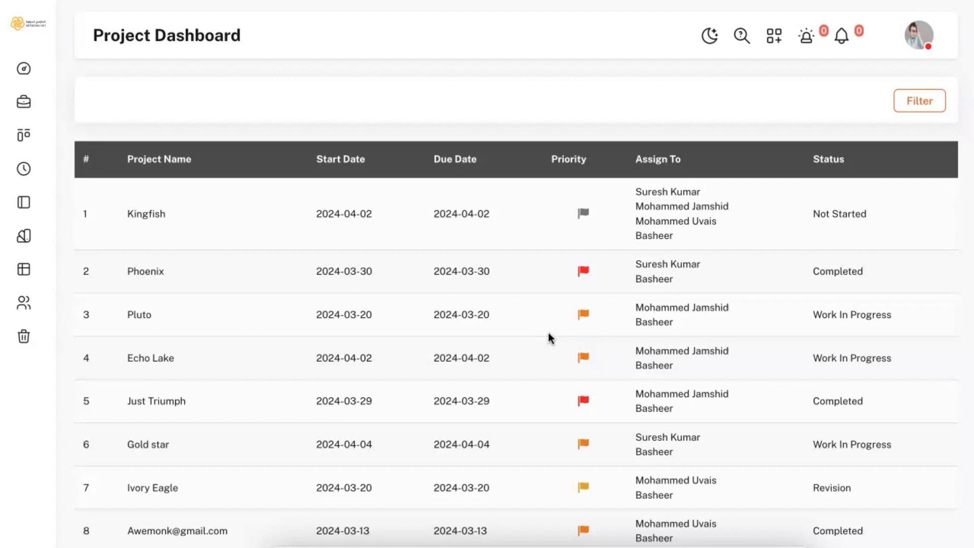
pyautogui.moveTo(53, 100)
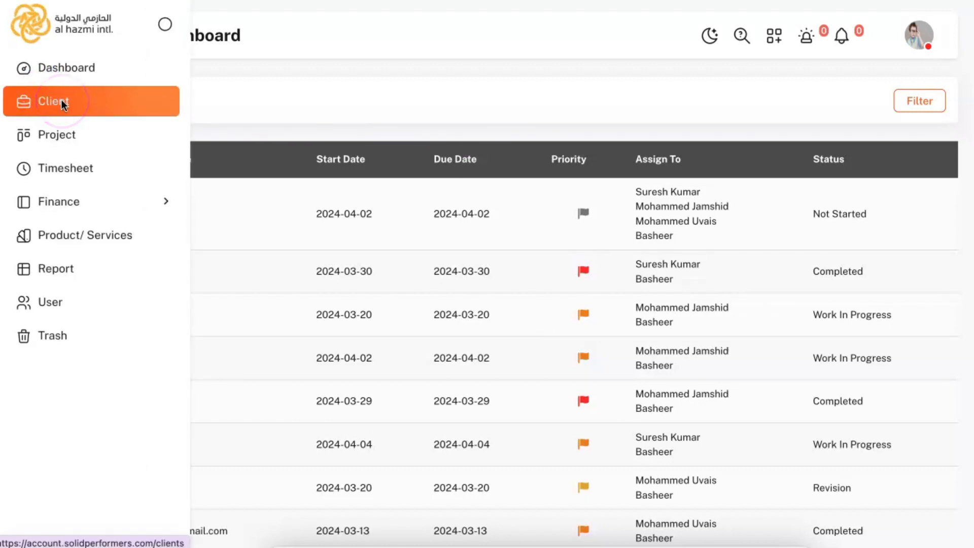
pyautogui.click(63, 103)
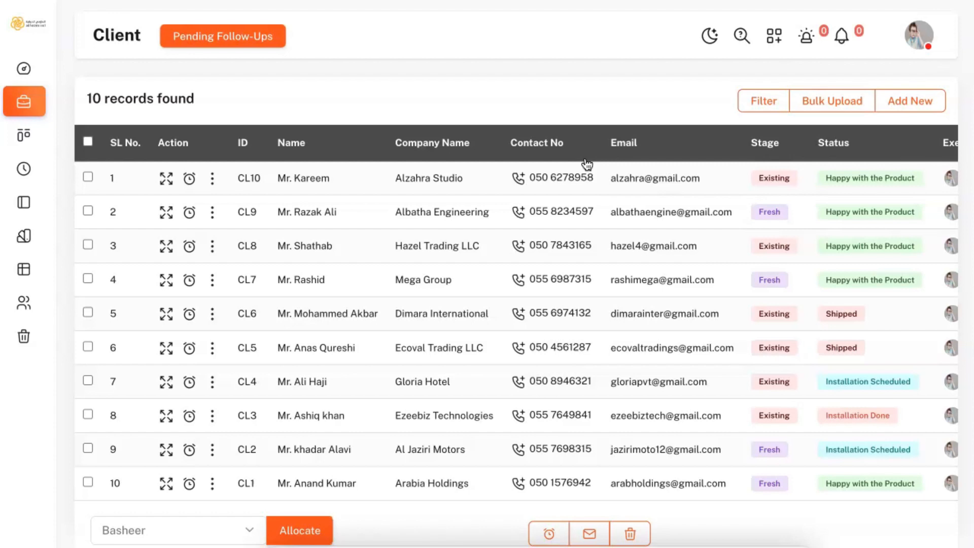
pyautogui.click(928, 105)
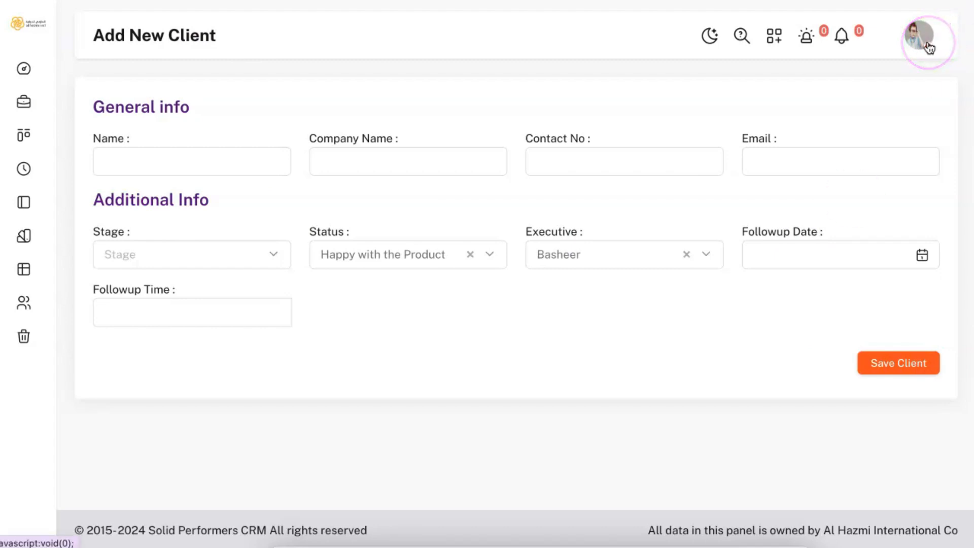
# Review the project list and open a blank record for adding a new project.
pyautogui.click(44, 142)
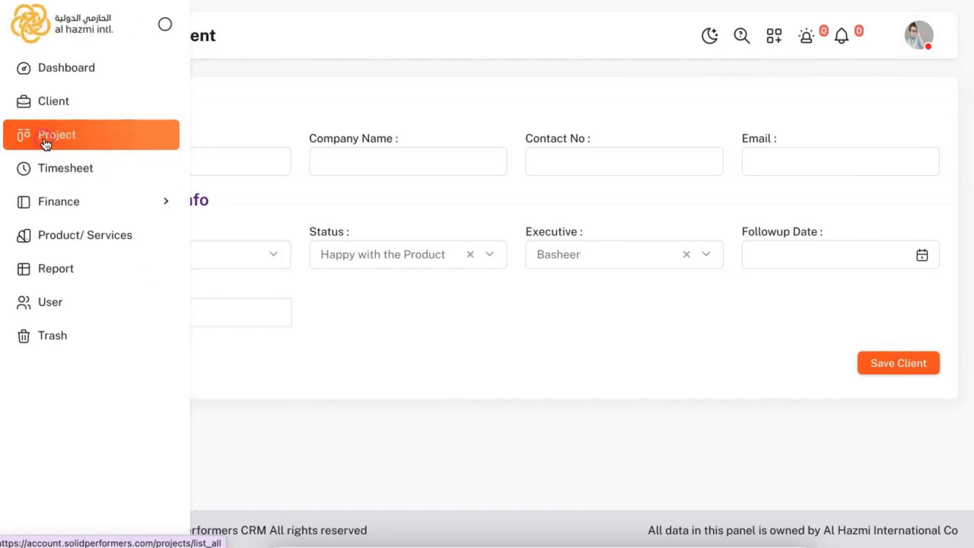
pyautogui.scroll(-4, 528, 261)
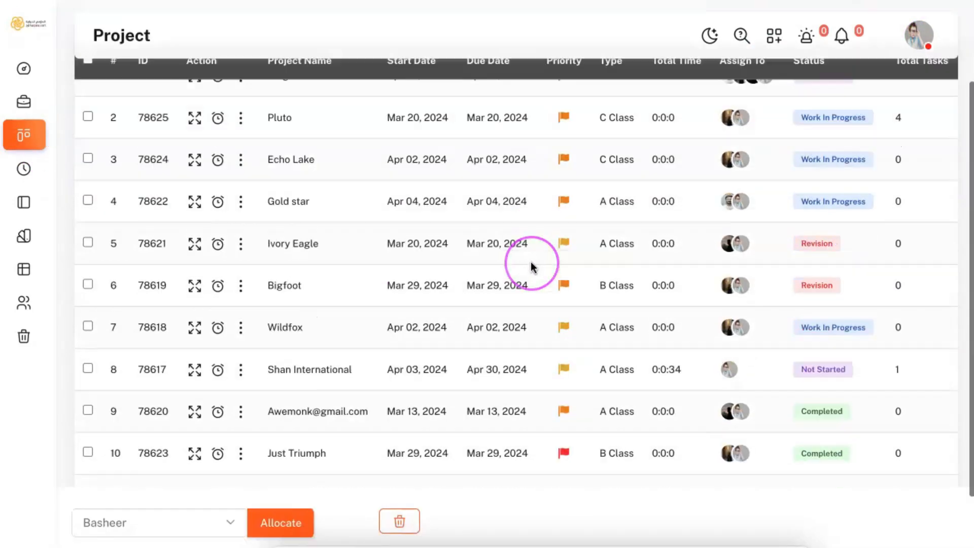
pyautogui.scroll(3, 533, 266)
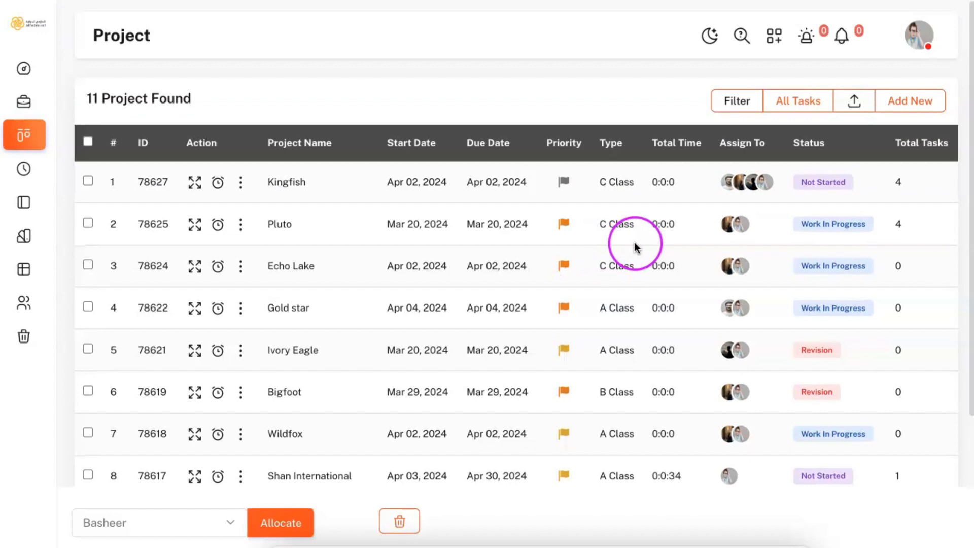
pyautogui.moveTo(770, 191)
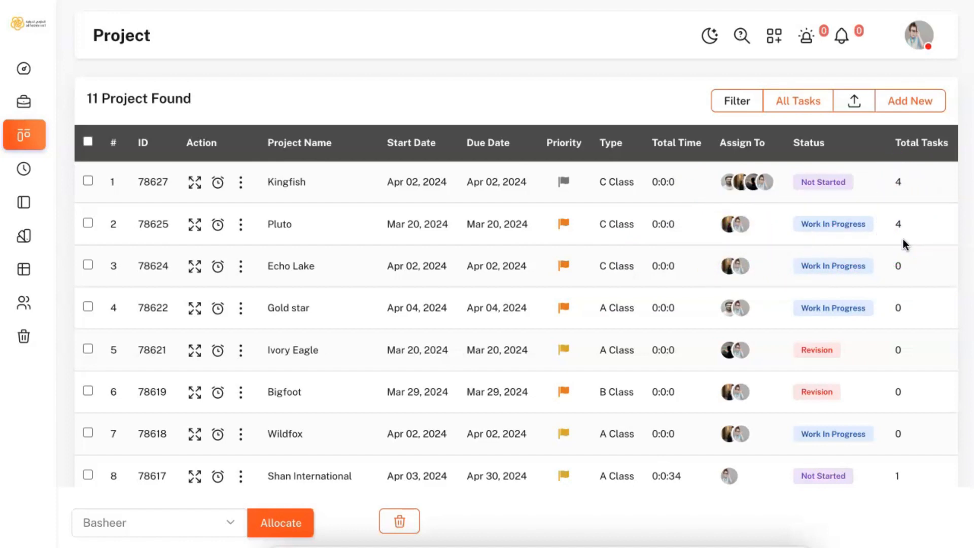
pyautogui.click(916, 107)
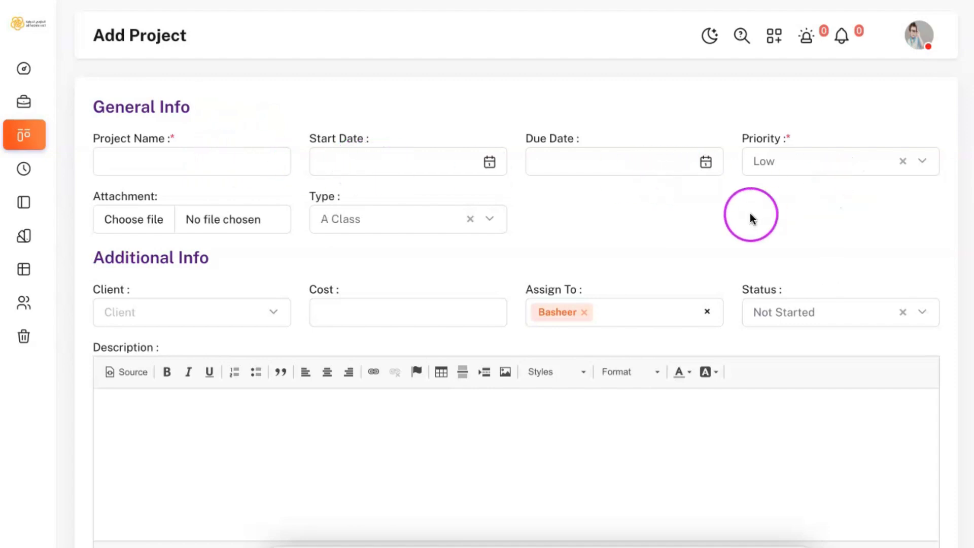
# Examine the available type options for the new project, leaving the selection at A Class.
pyautogui.click(350, 224)
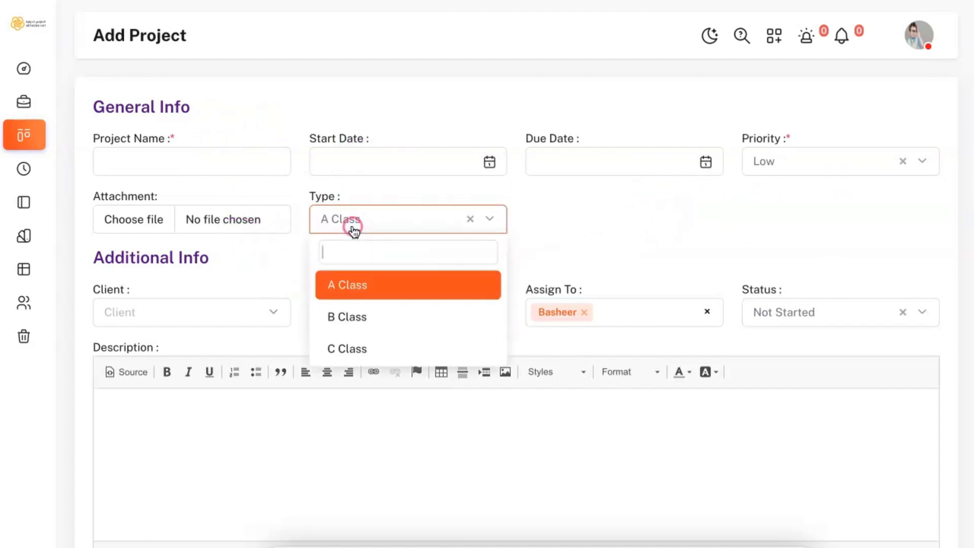
pyautogui.click(615, 224)
pyautogui.click(450, 225)
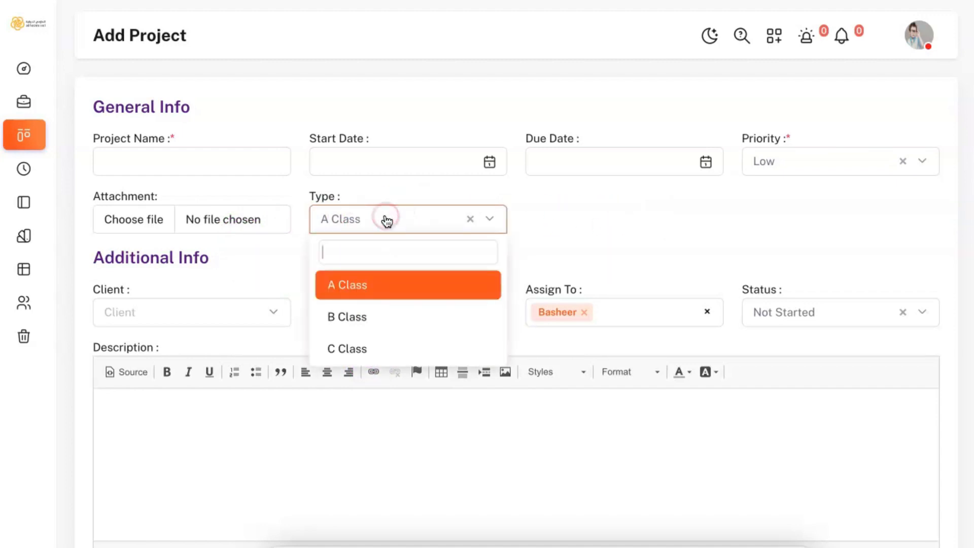
pyautogui.click(615, 218)
# Choose Gloria Hotel as the new project's client and add a second team member to its assignees.
pyautogui.click(239, 317)
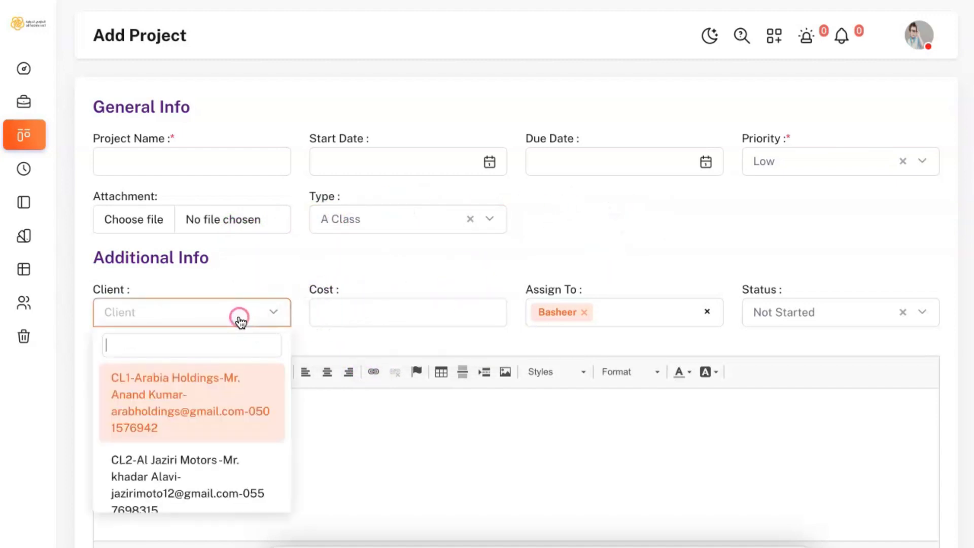
pyautogui.scroll(-3, 200, 418)
pyautogui.click(197, 414)
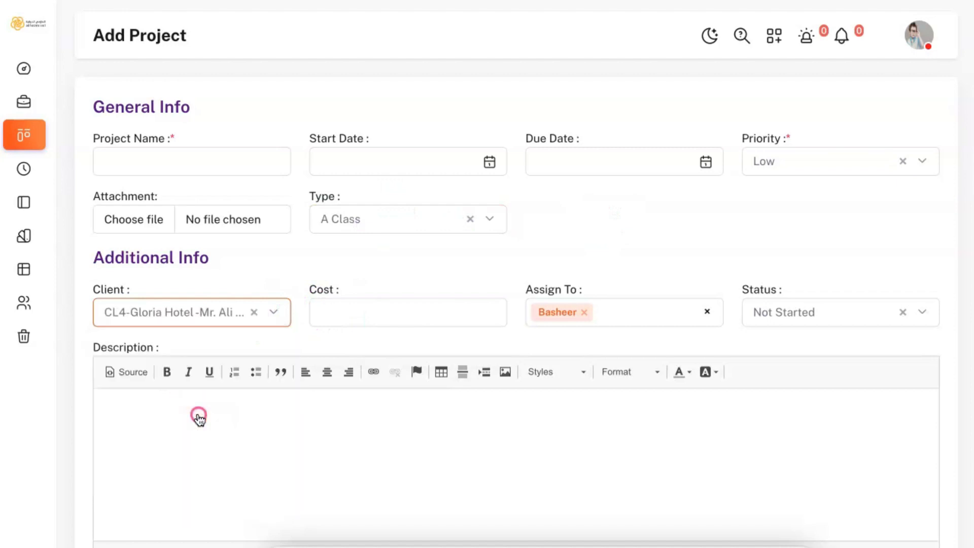
pyautogui.scroll(-1, 438, 275)
pyautogui.scroll(-1, 438, 275)
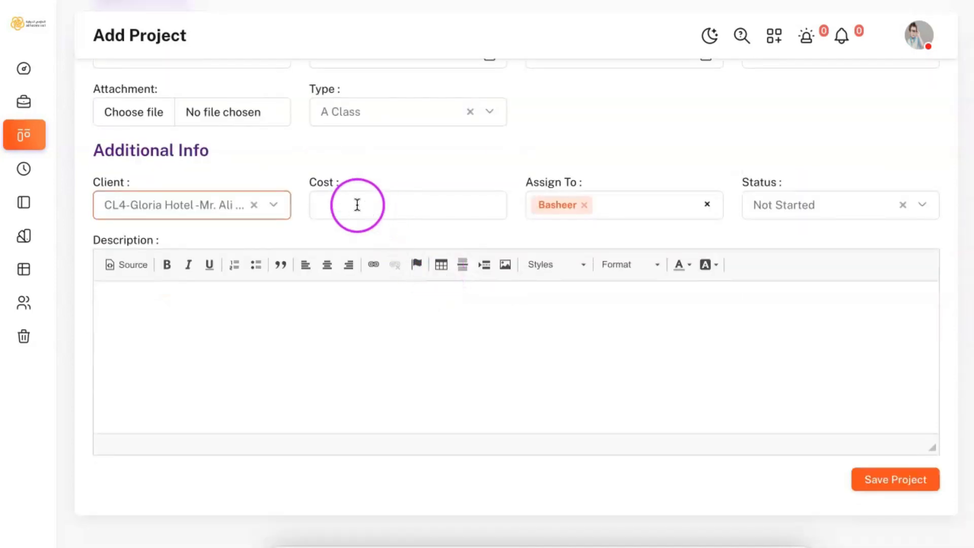
pyautogui.click(619, 209)
pyautogui.click(622, 268)
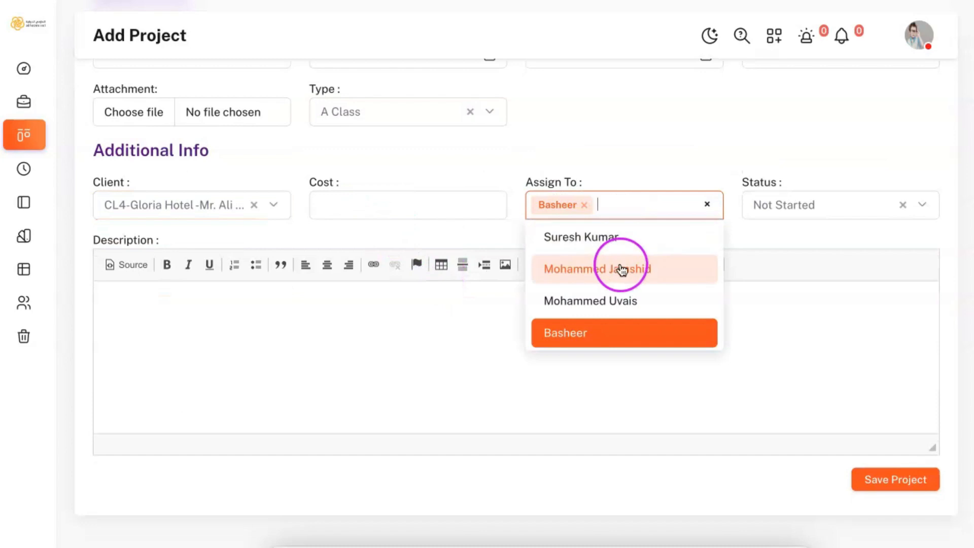
# Examine the available status options for the new project and keep it at Not Started.
pyautogui.click(834, 209)
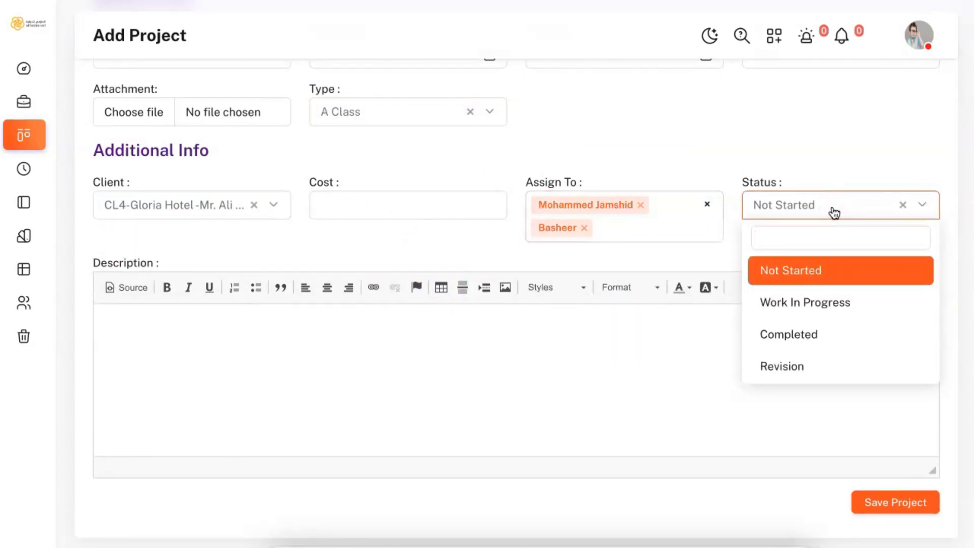
pyautogui.click(726, 142)
pyautogui.scroll(1, 665, 145)
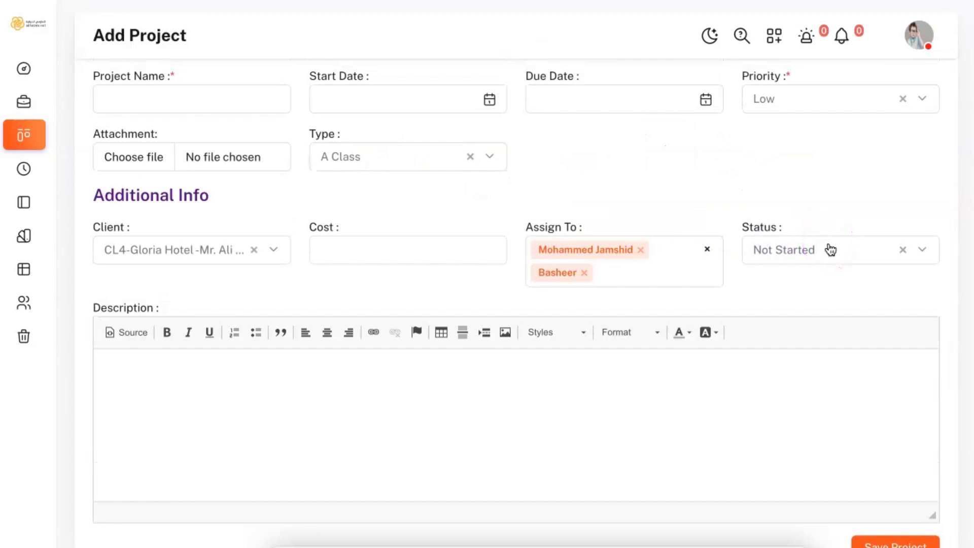
# Go to the Project & Task Settings and open the Field Modification page for project fields.
pyautogui.click(929, 38)
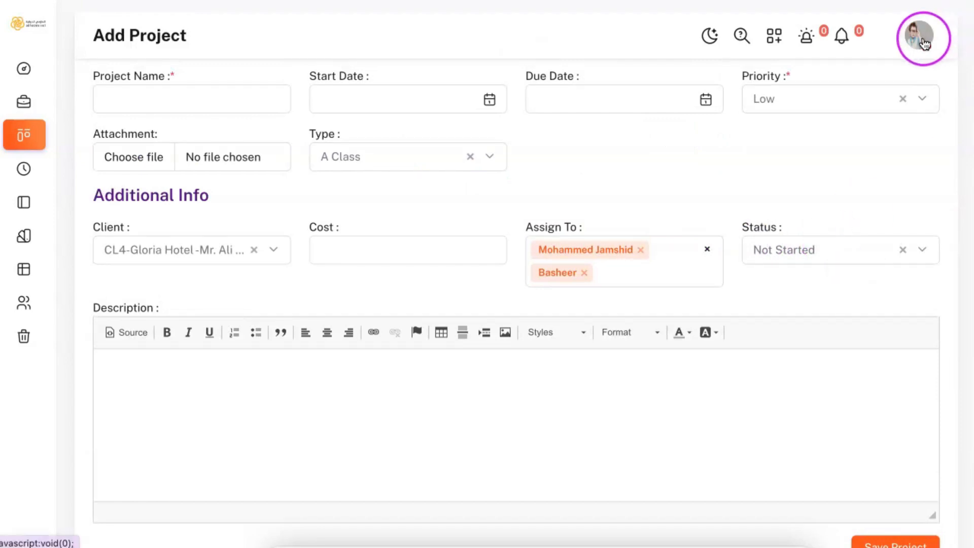
pyautogui.click(850, 185)
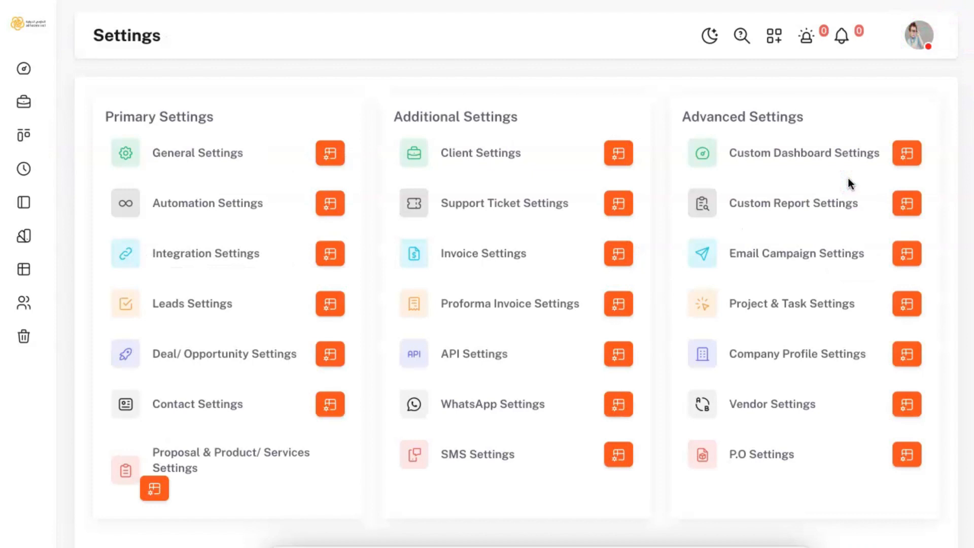
pyautogui.click(908, 306)
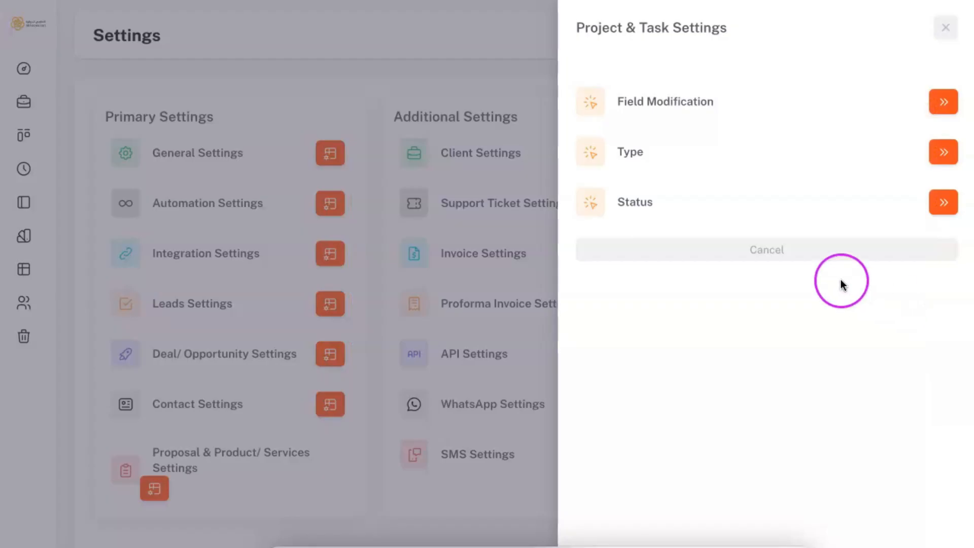
pyautogui.moveTo(616, 201); pyautogui.dragTo(654, 201)
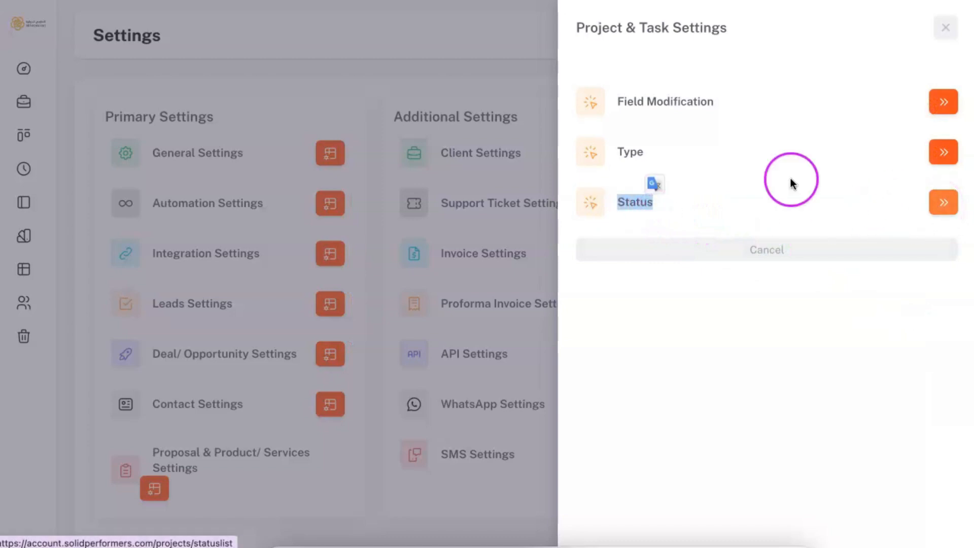
pyautogui.moveTo(621, 152); pyautogui.dragTo(650, 153)
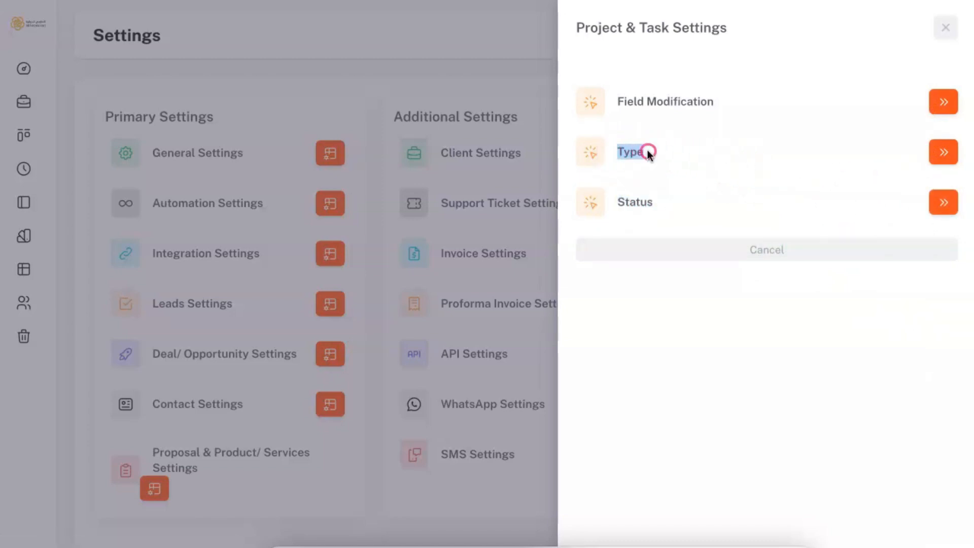
pyautogui.click(633, 158)
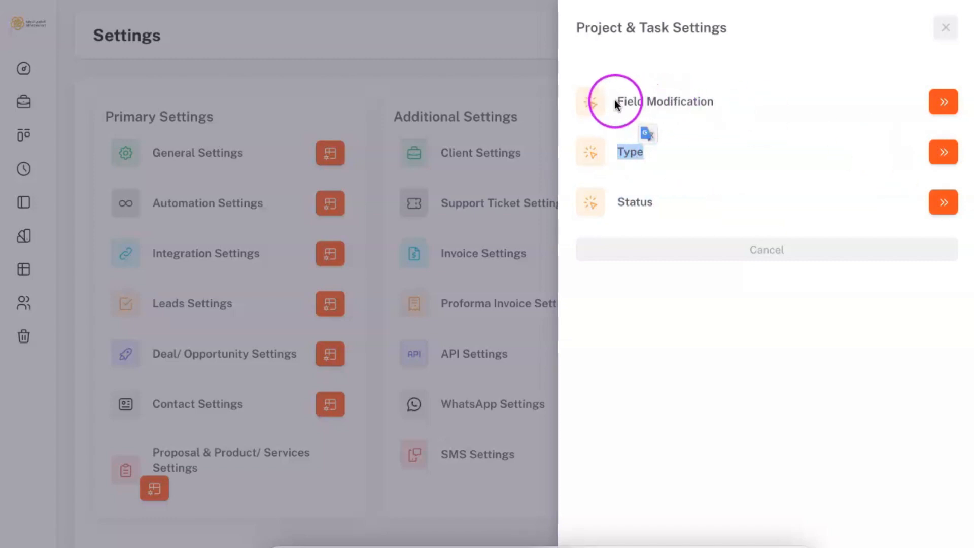
pyautogui.moveTo(616, 101); pyautogui.dragTo(707, 101)
pyautogui.click(943, 102)
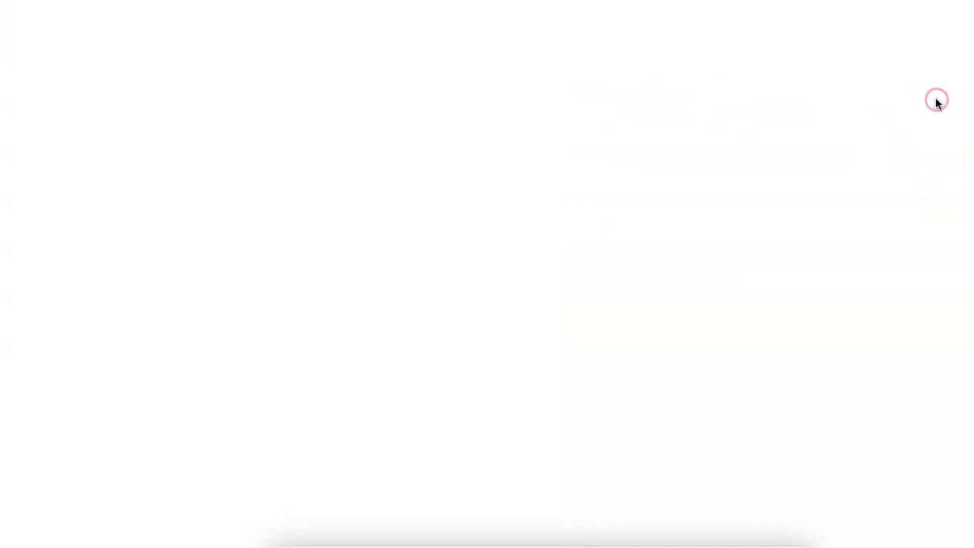
# Open a blank custom project field, examine the available field types, and close it without saving.
pyautogui.click(710, 282)
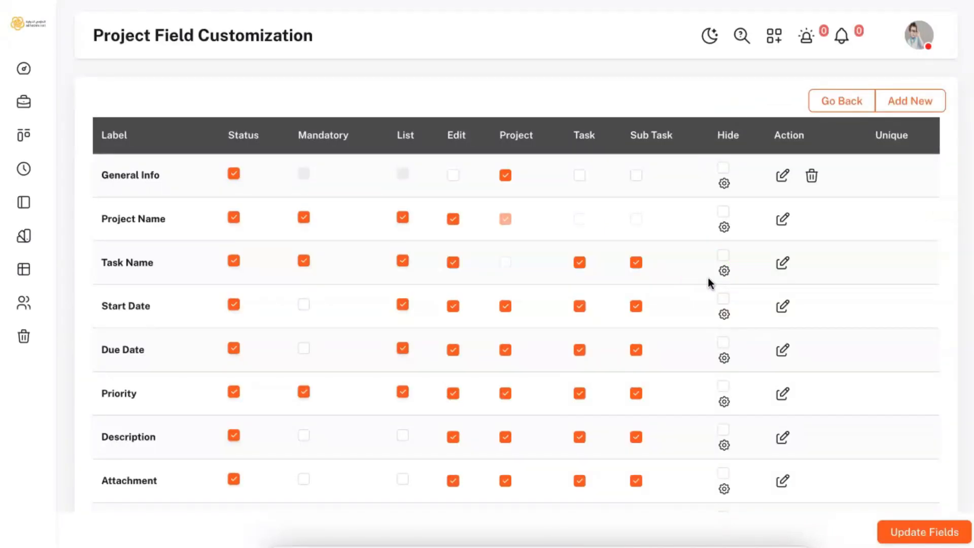
pyautogui.click(724, 271)
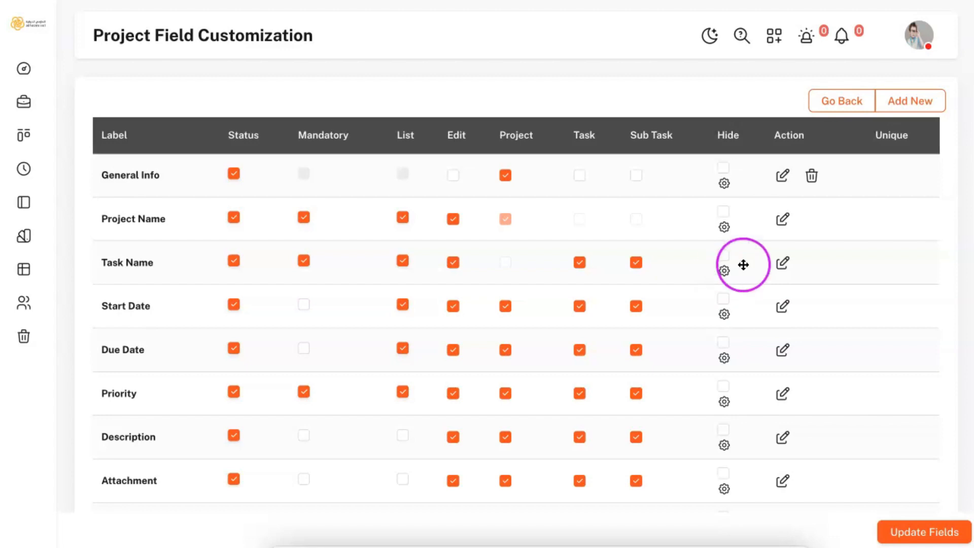
pyautogui.click(921, 101)
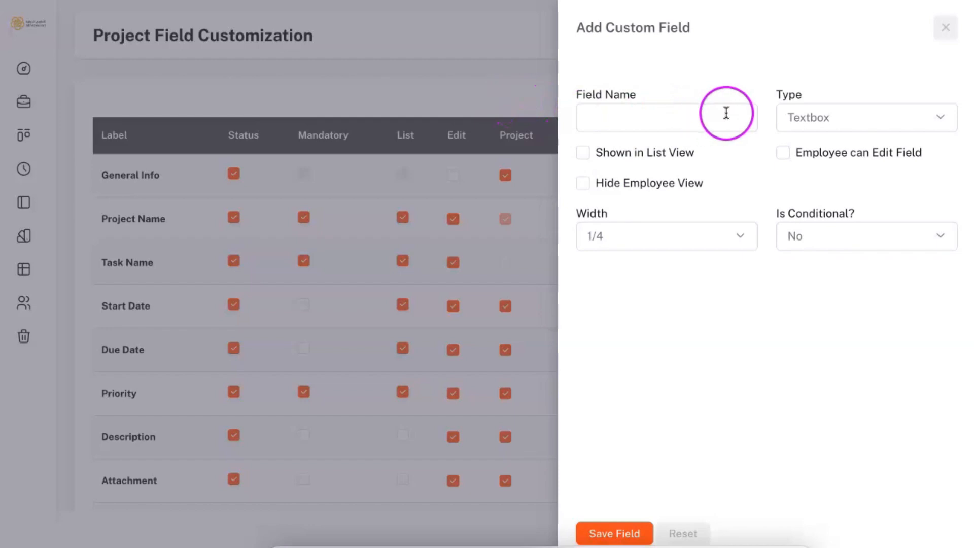
pyautogui.click(686, 116)
pyautogui.click(838, 119)
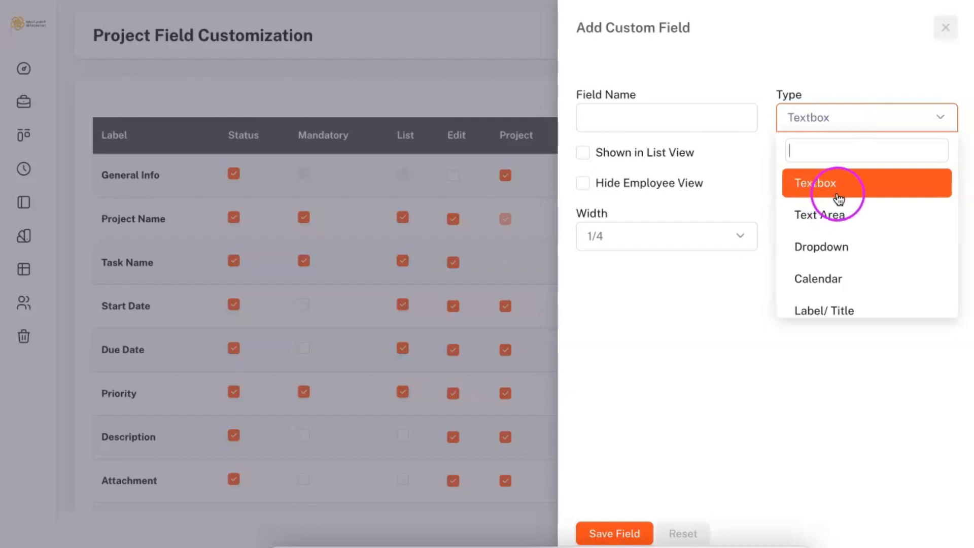
pyautogui.scroll(-5, 839, 221)
pyautogui.scroll(-2, 841, 221)
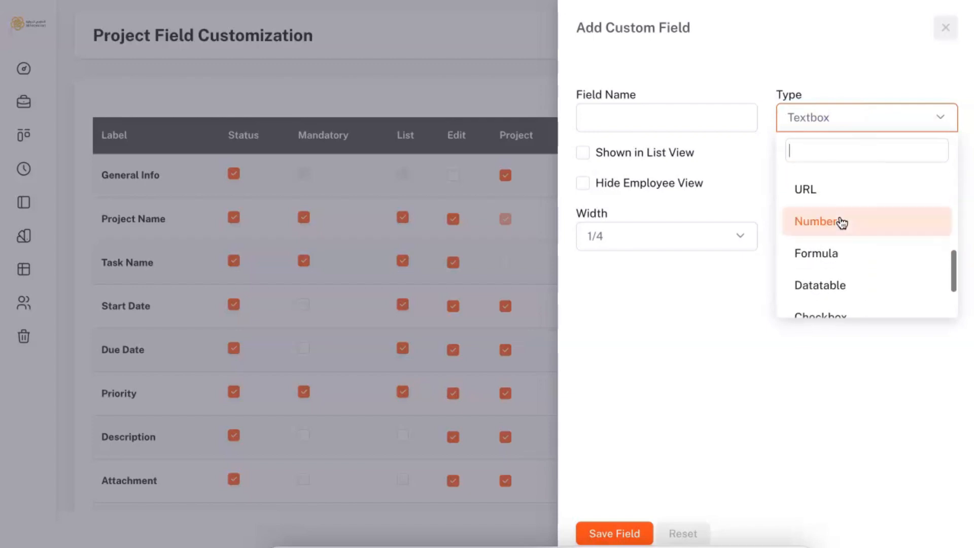
pyautogui.click(465, 106)
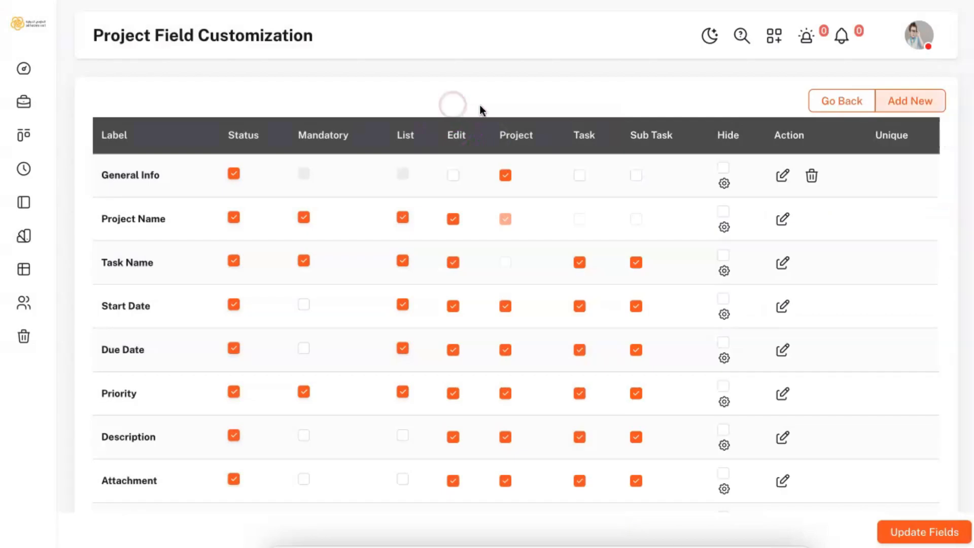
# Move the Weightage field below Total Time in the project field order.
pyautogui.scroll(-1, 640, 253)
pyautogui.scroll(-5, 640, 253)
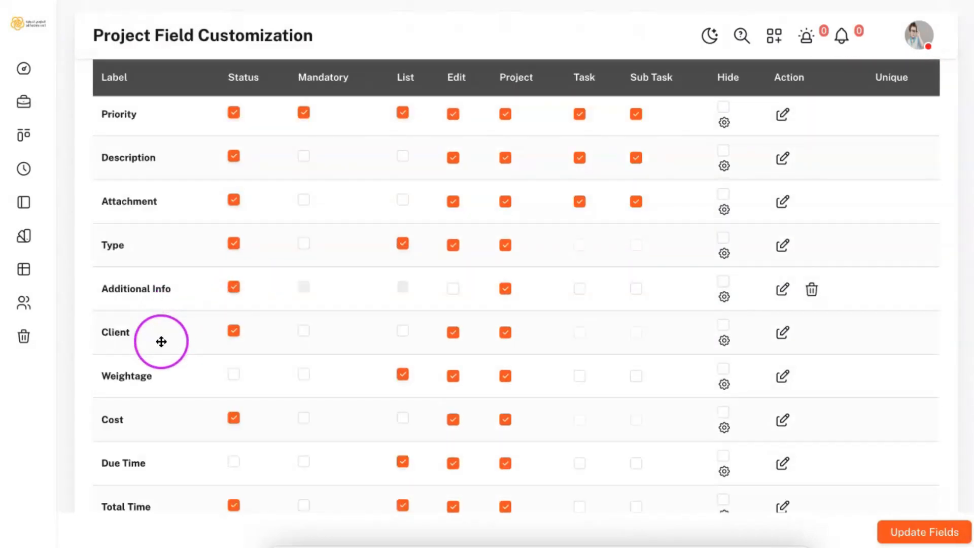
pyautogui.scroll(-3, 188, 335)
pyautogui.moveTo(154, 246); pyautogui.dragTo(171, 374)
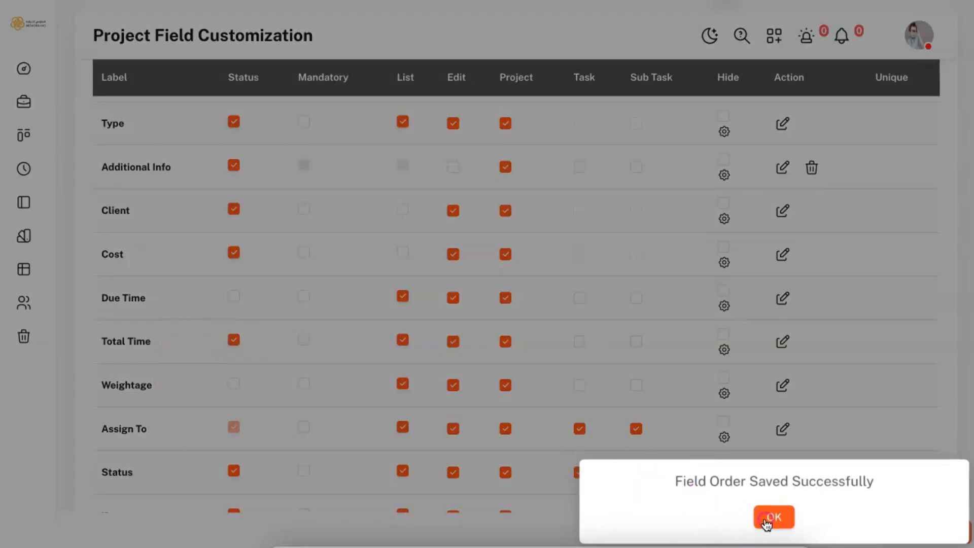
# Acknowledge the saved field order and return from the Project & Task Settings to the project list.
pyautogui.click(766, 521)
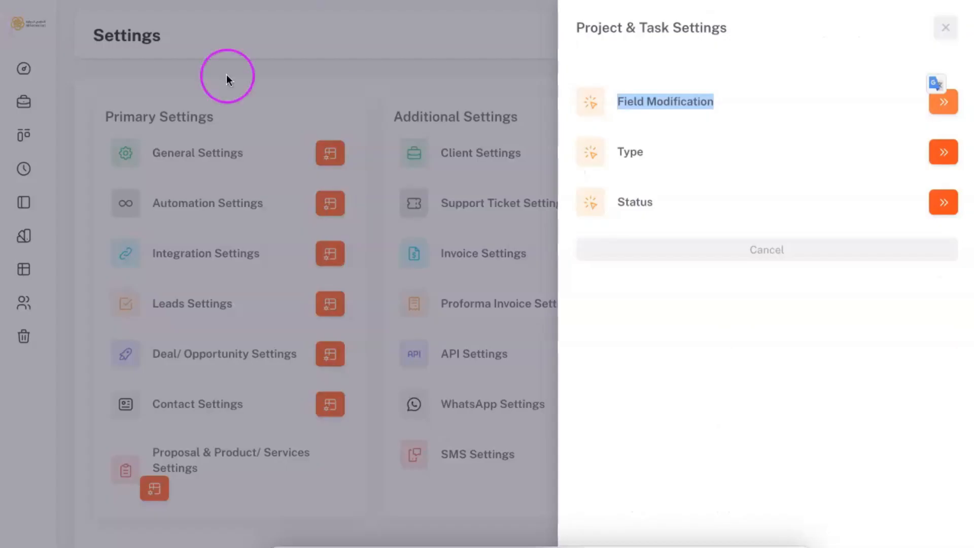
pyautogui.click(179, 93)
pyautogui.click(45, 151)
pyautogui.click(435, 134)
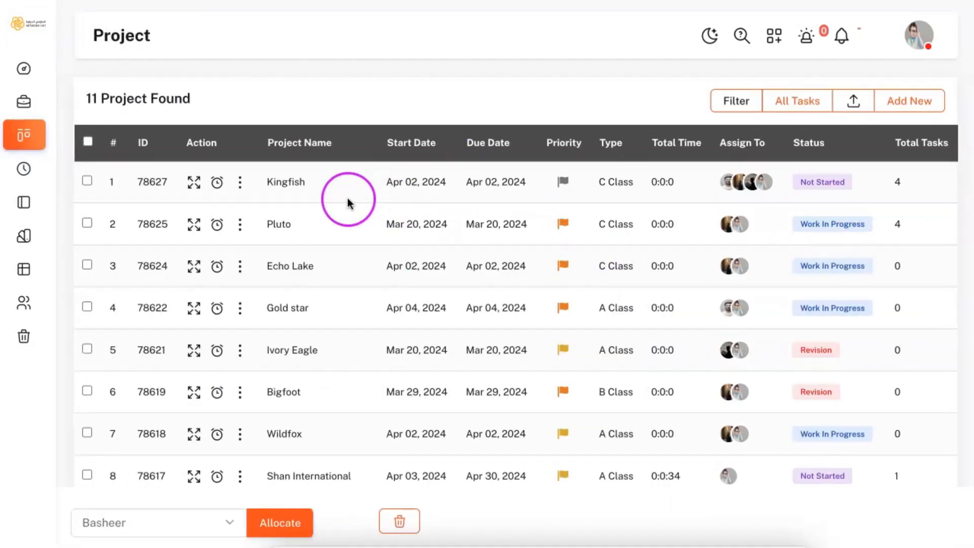
# Open a new task form for the Kingfish project, look over its fields, and return to the Project Field Customization page.
pyautogui.click(242, 185)
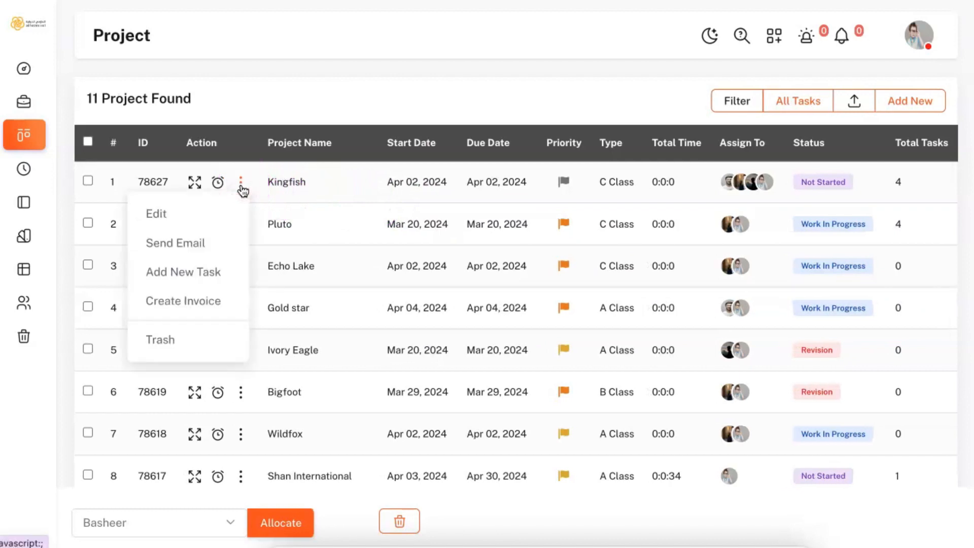
pyautogui.click(215, 272)
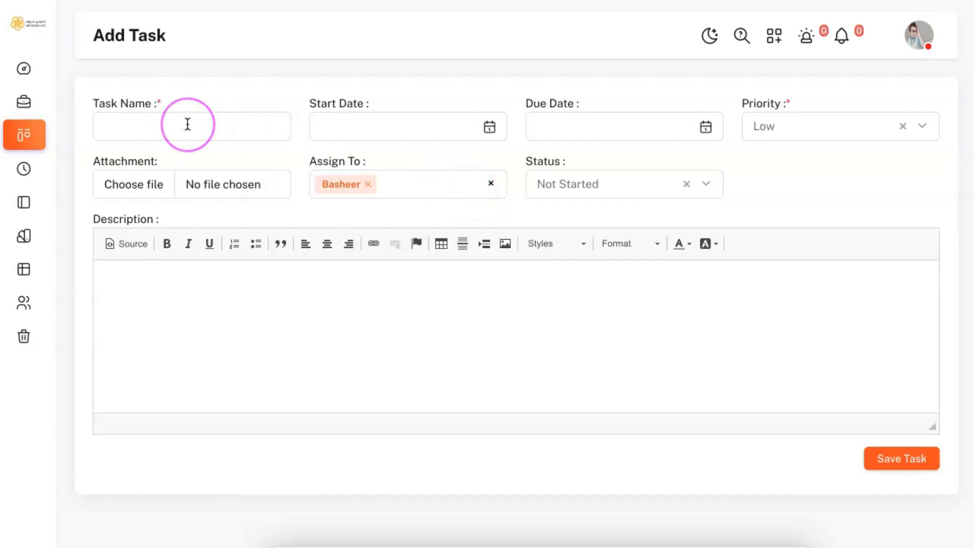
pyautogui.click(348, 126)
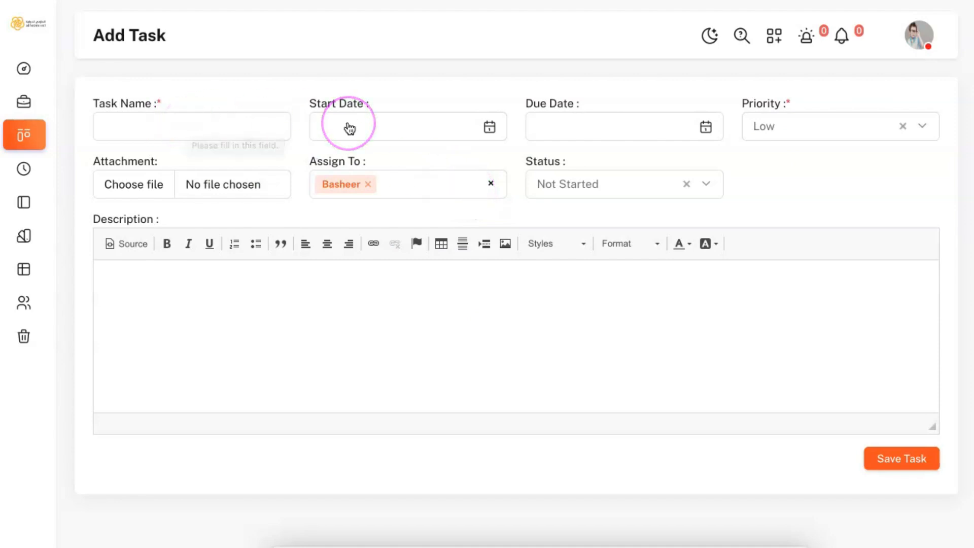
pyautogui.click(659, 6)
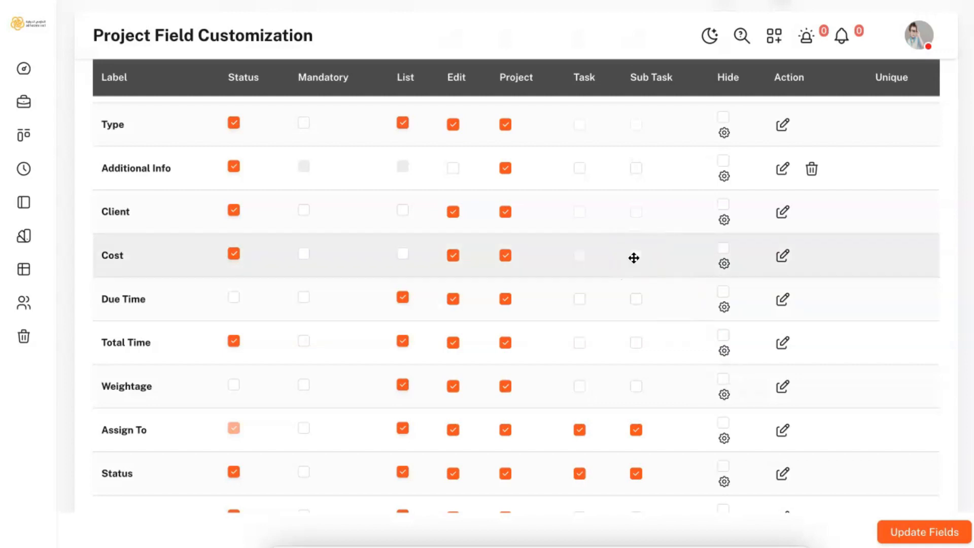
# Start a new project from the project list and name it Sample 1.
pyautogui.moveTo(33, 144)
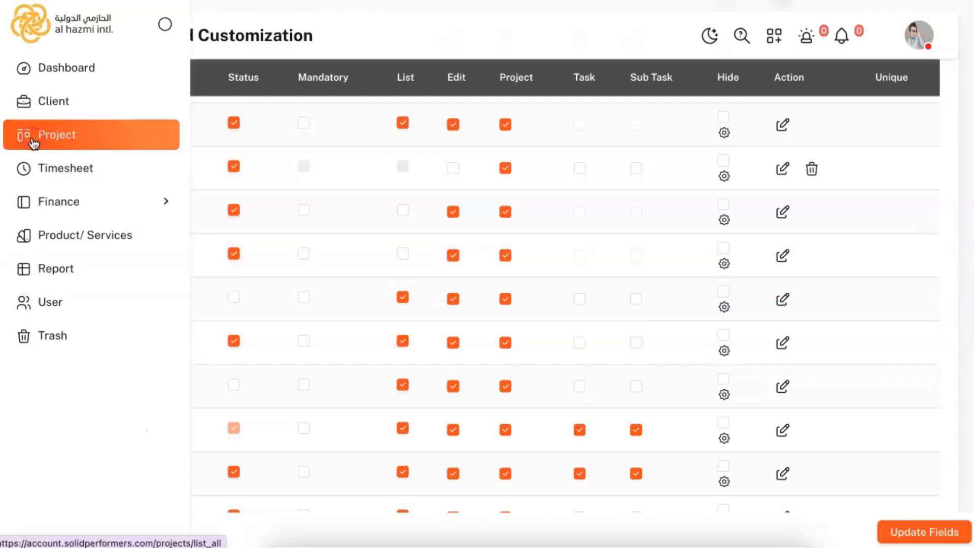
pyautogui.click(34, 144)
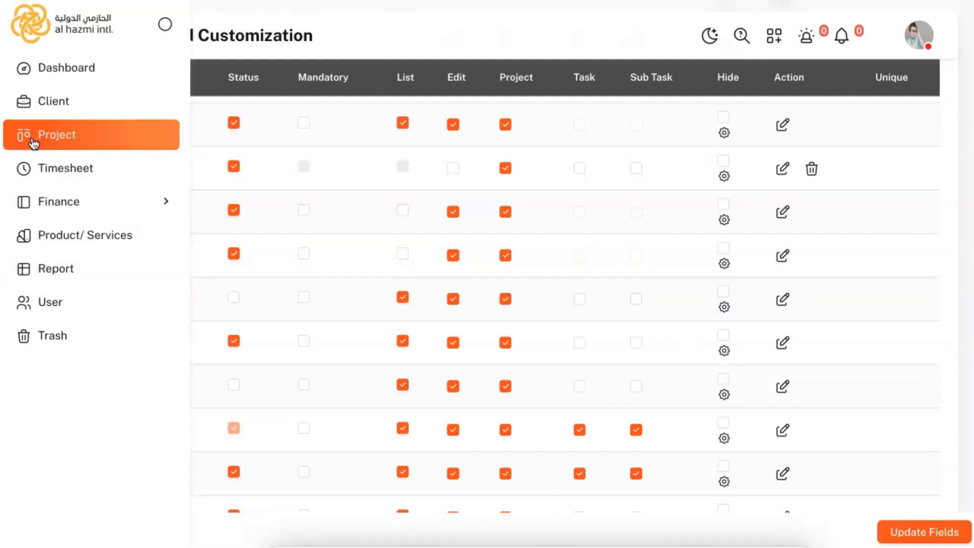
pyautogui.click(34, 142)
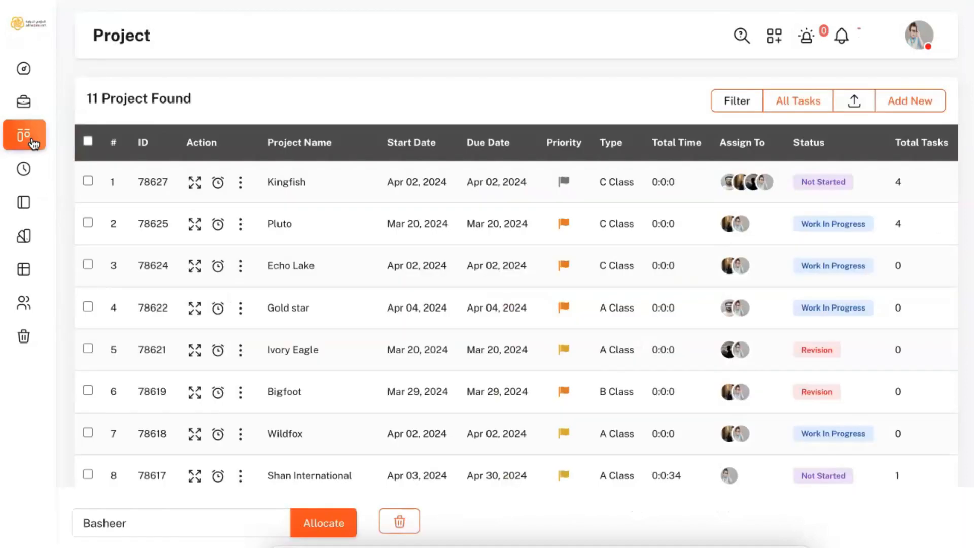
pyautogui.click(921, 107)
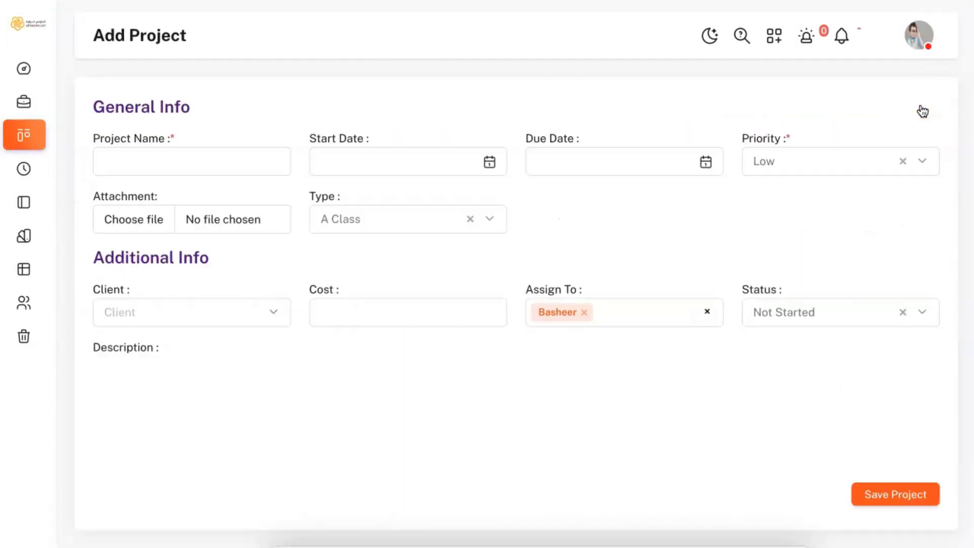
pyautogui.click(220, 165)
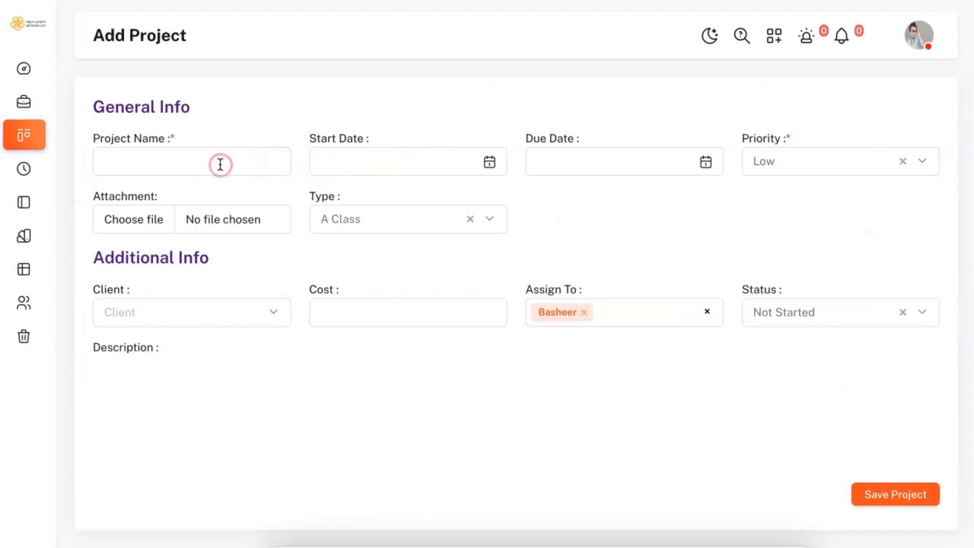
pyautogui.write('Sample 1')
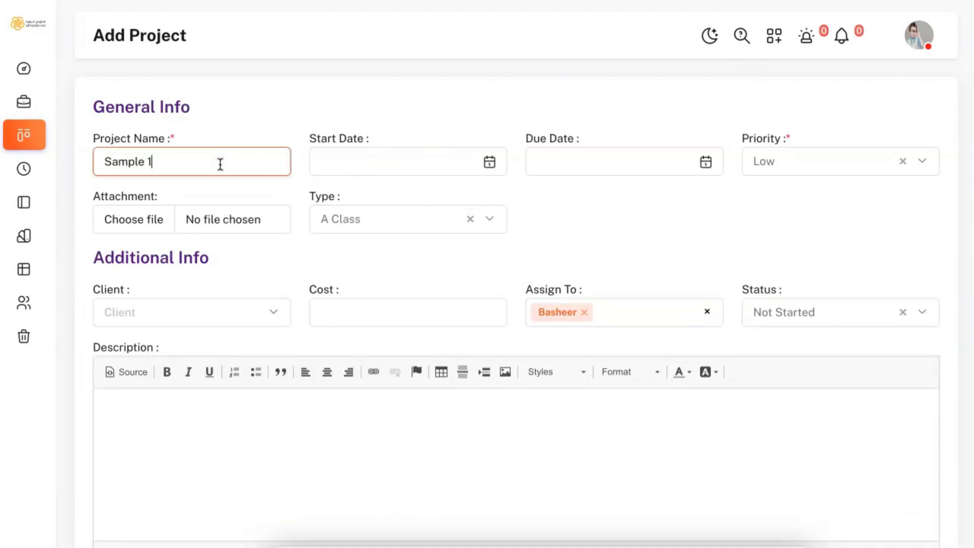
# Set the project's start date to 11-04-2024 and its due date to 30-04-2024.
pyautogui.click(434, 169)
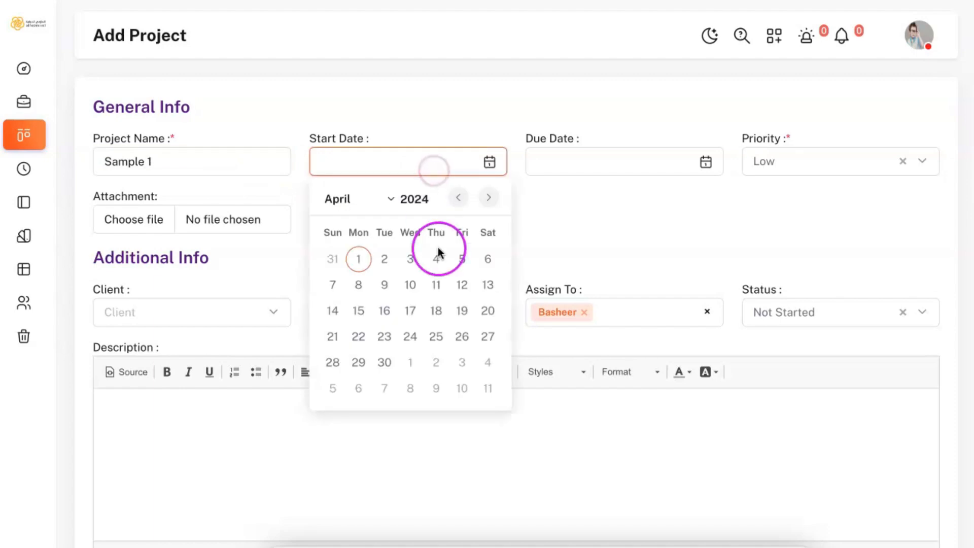
pyautogui.click(439, 285)
pyautogui.click(581, 170)
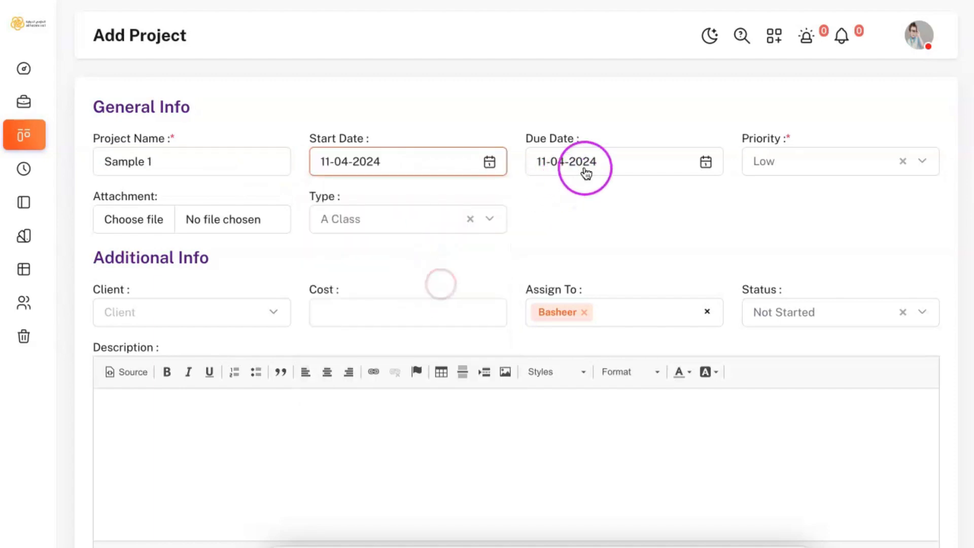
pyautogui.click(667, 314)
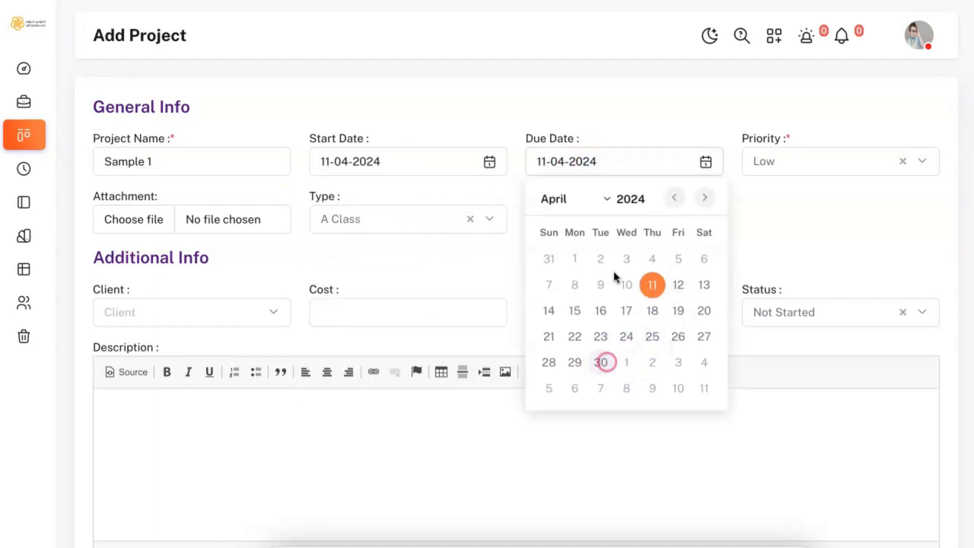
pyautogui.click(601, 362)
# Set the project's priority to High and its type to B Class.
pyautogui.click(770, 165)
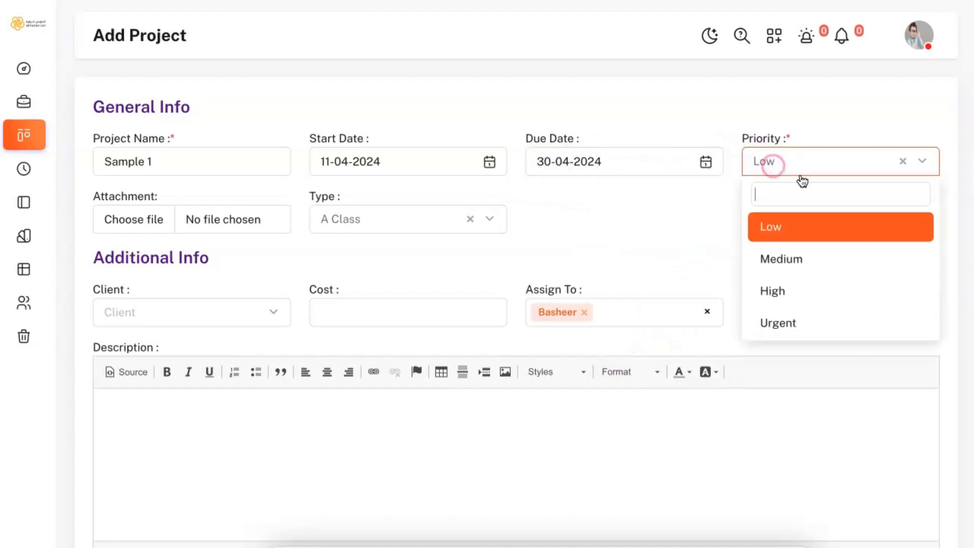
pyautogui.click(796, 303)
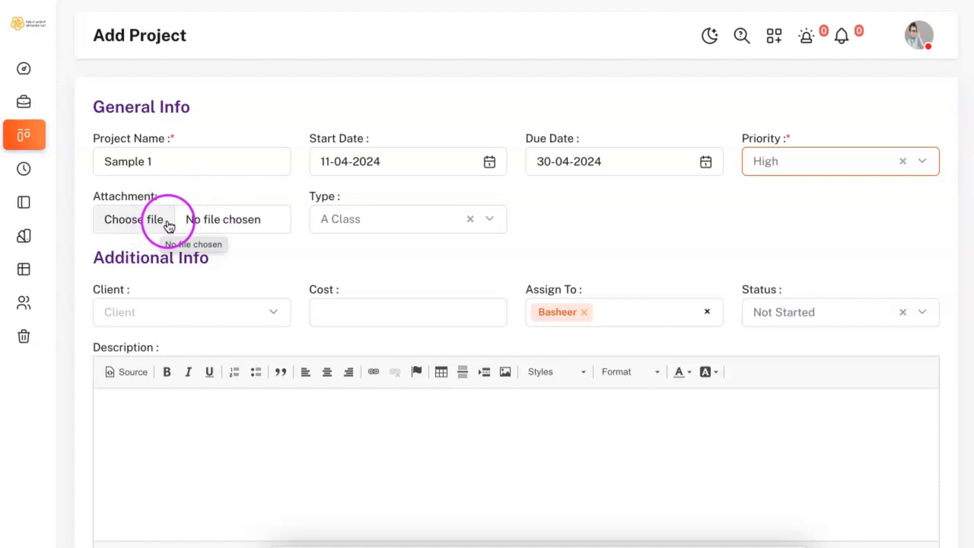
pyautogui.click(378, 226)
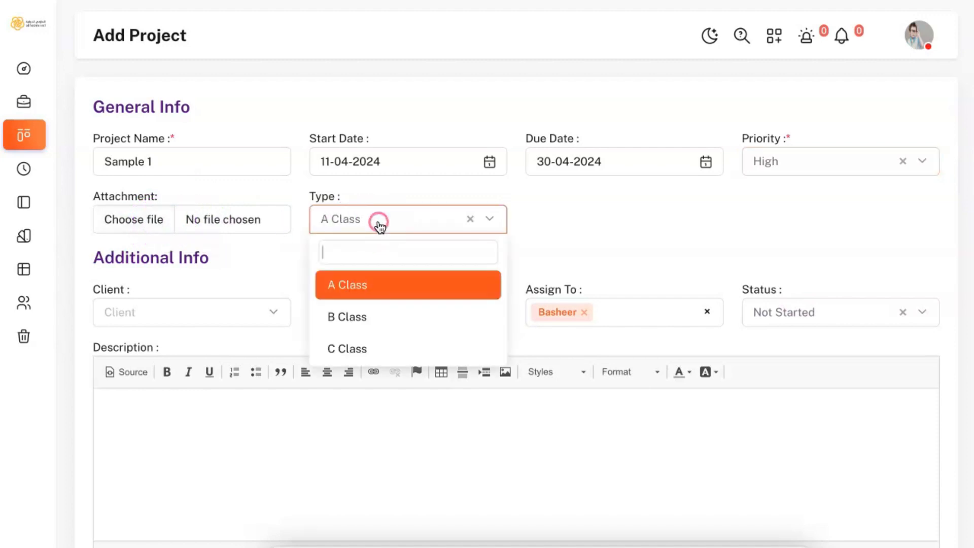
pyautogui.click(366, 319)
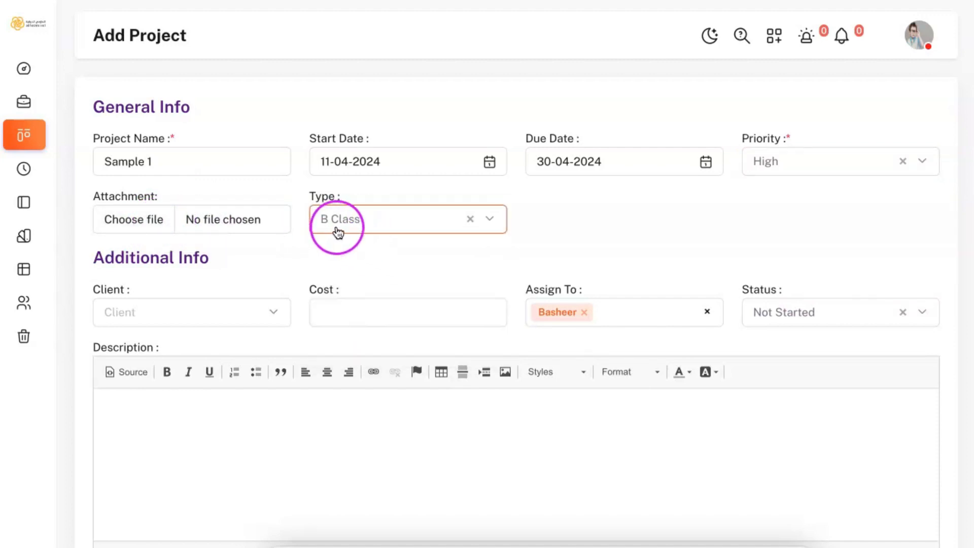
# Select Al Jaziri Motors as the project's client and set the cost to 500000.
pyautogui.click(235, 328)
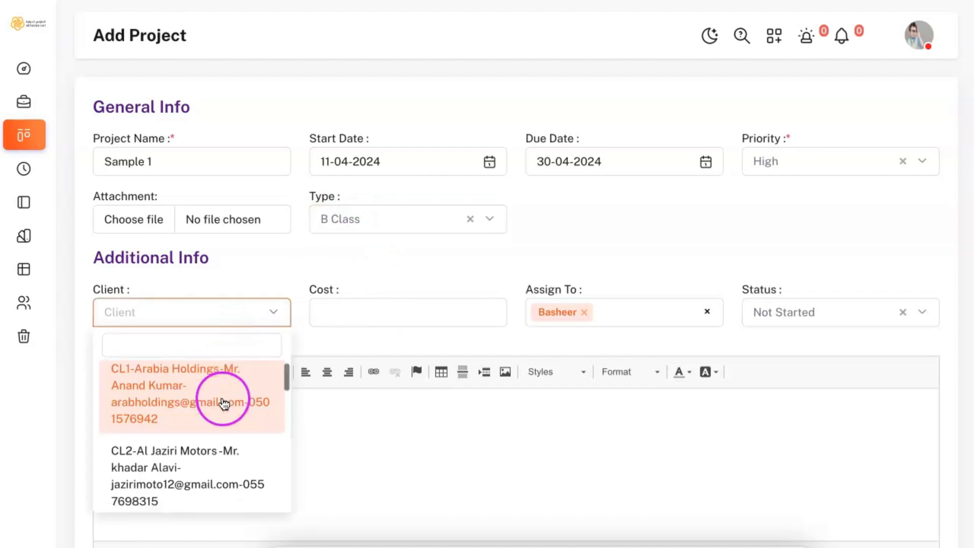
pyautogui.scroll(-1, 228, 402)
pyautogui.click(181, 391)
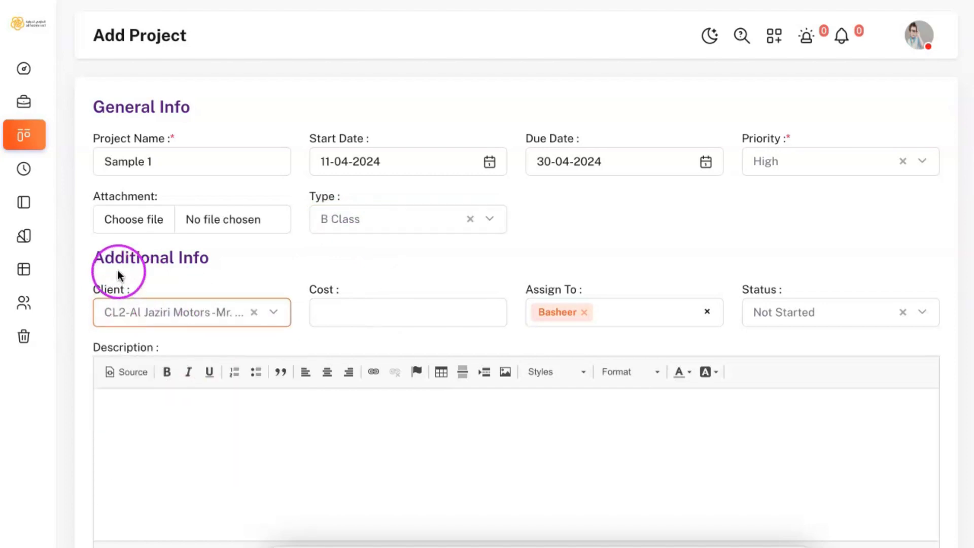
pyautogui.click(371, 307)
pyautogui.write('50000')
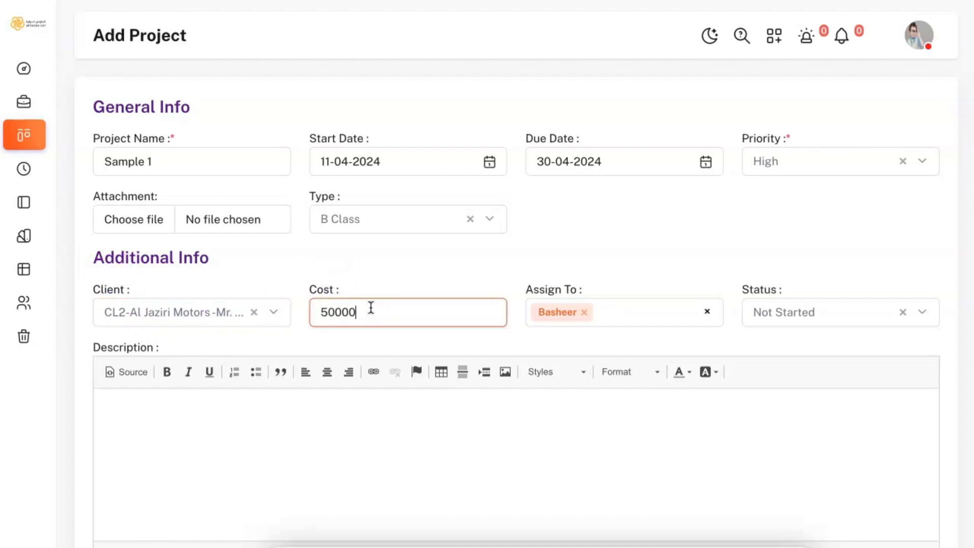
pyautogui.click(636, 284)
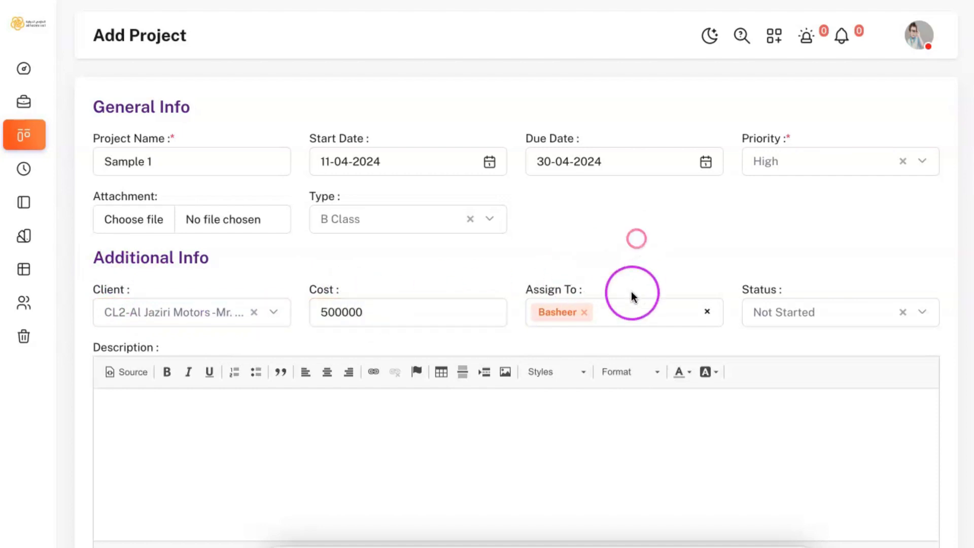
# Add two more team members to the project's assignees.
pyautogui.click(623, 314)
pyautogui.click(616, 368)
pyautogui.click(663, 315)
pyautogui.click(614, 373)
# Enter "Complete details" as the project description and save the project.
pyautogui.scroll(-2, 697, 252)
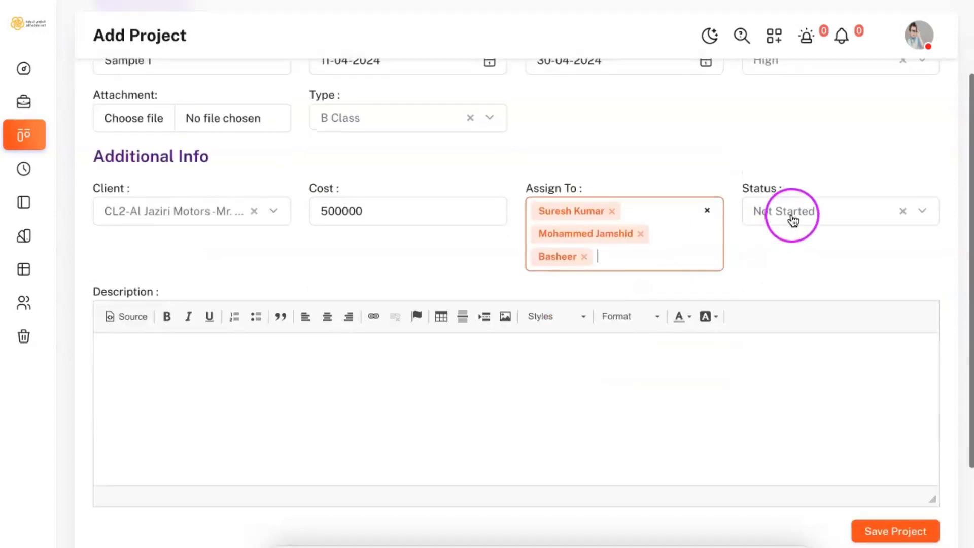
pyautogui.click(441, 378)
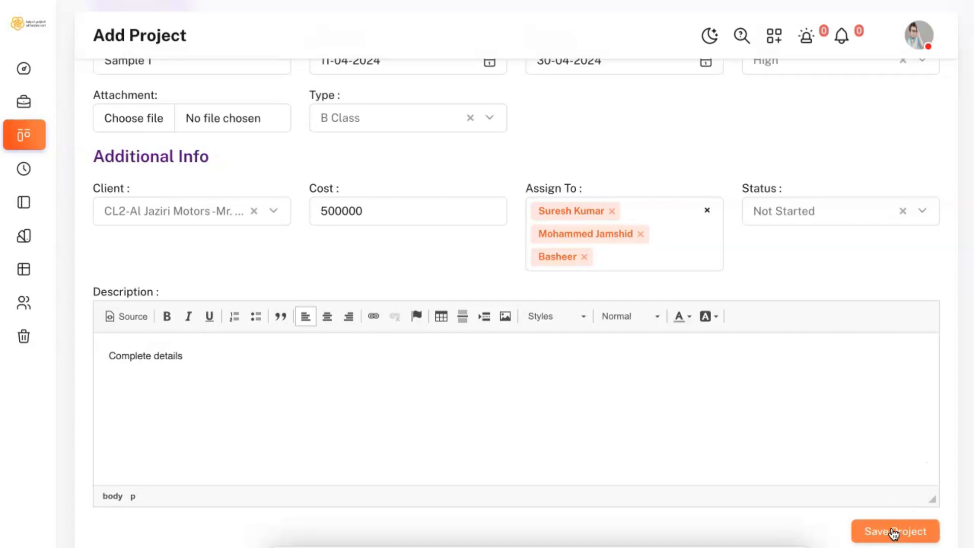
pyautogui.click(894, 532)
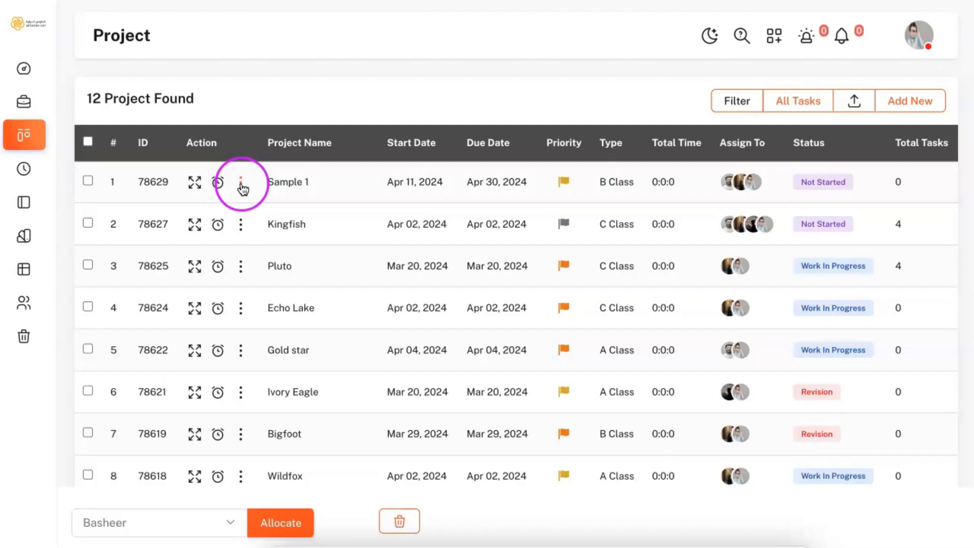
# Start a new task for the Sample 1 project and add the first listed team member to its assignees.
pyautogui.click(240, 183)
pyautogui.click(217, 274)
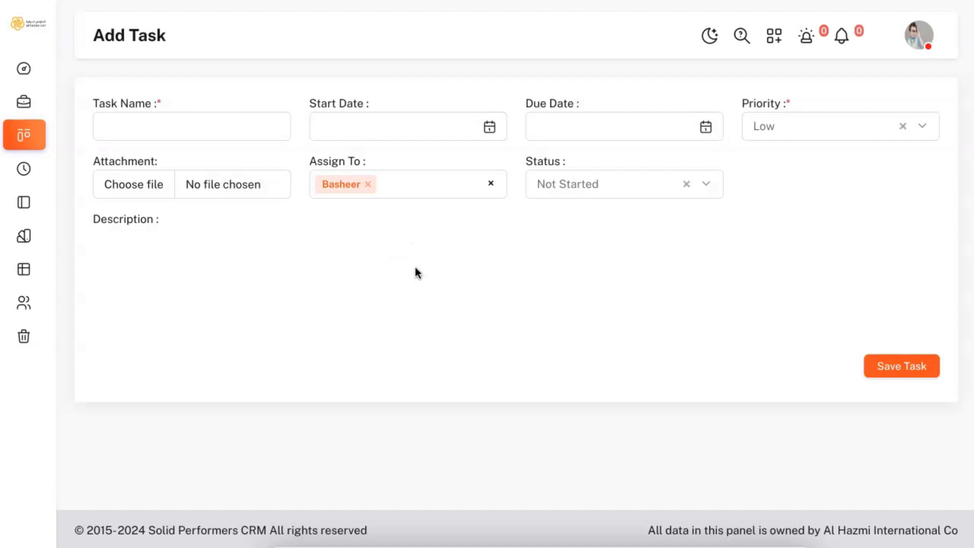
pyautogui.click(234, 134)
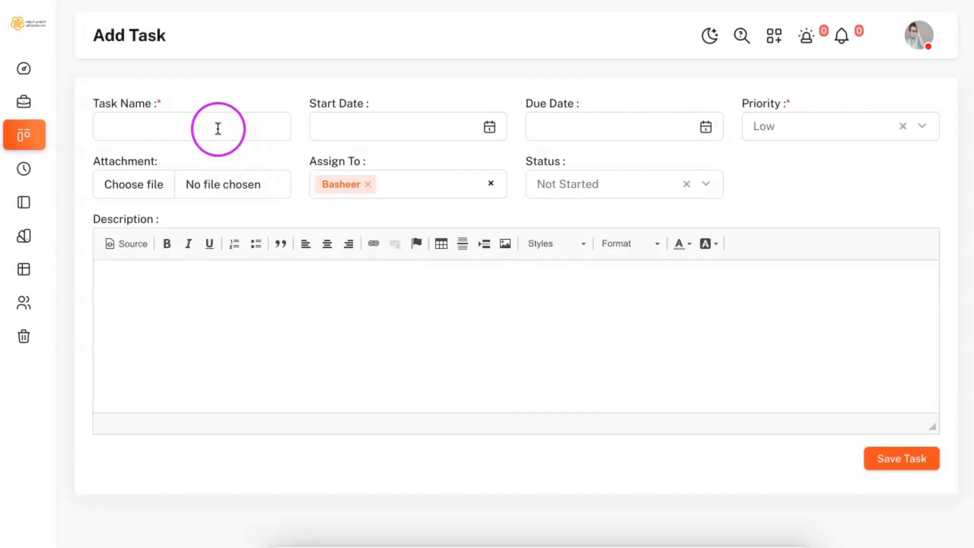
pyautogui.click(409, 188)
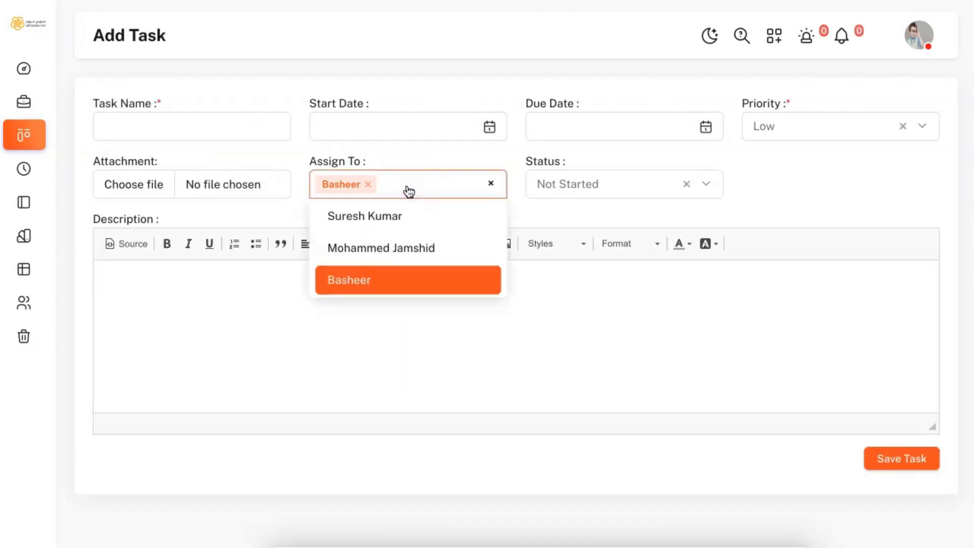
pyautogui.click(394, 224)
pyautogui.click(394, 227)
# Name the task Task A and set its start date to 15-04-2024.
pyautogui.click(145, 120)
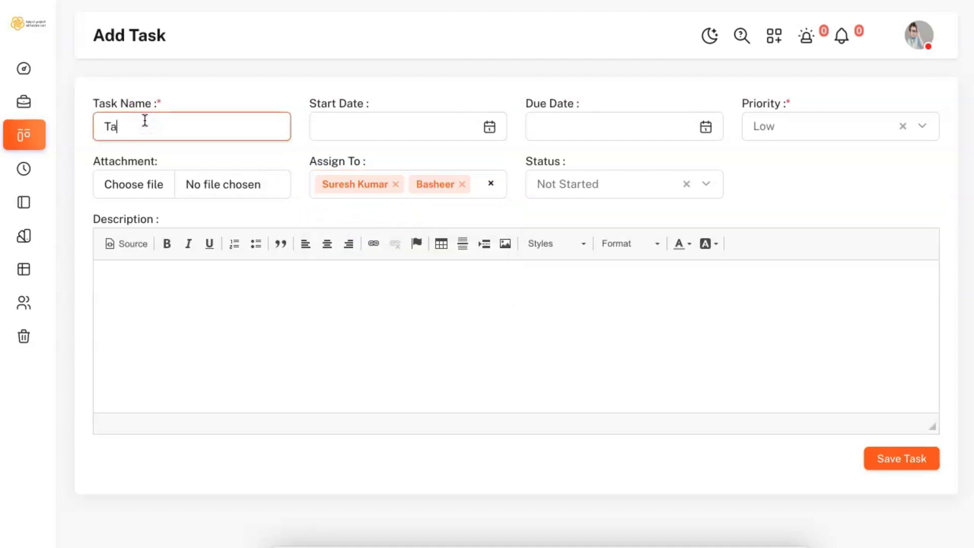
pyautogui.write('Task A')
pyautogui.click(376, 135)
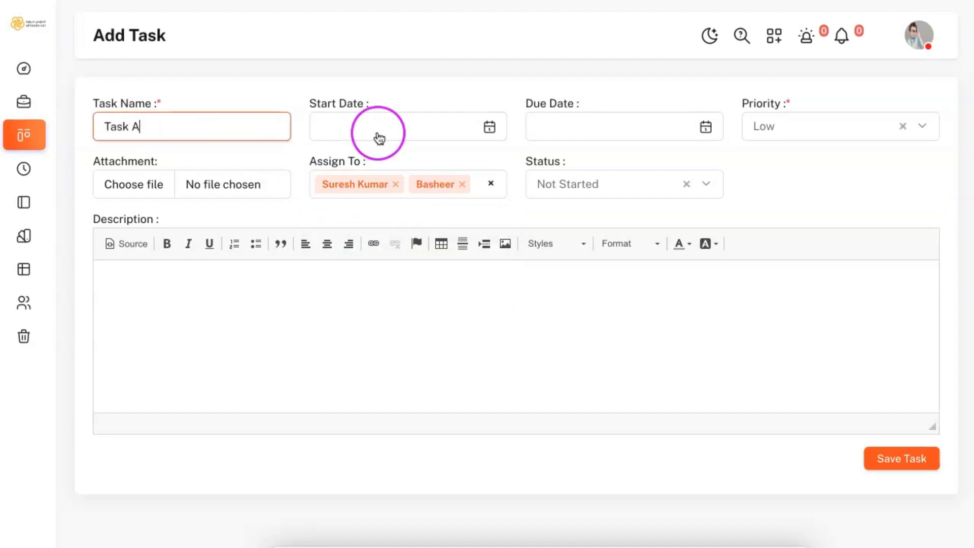
pyautogui.click(353, 279)
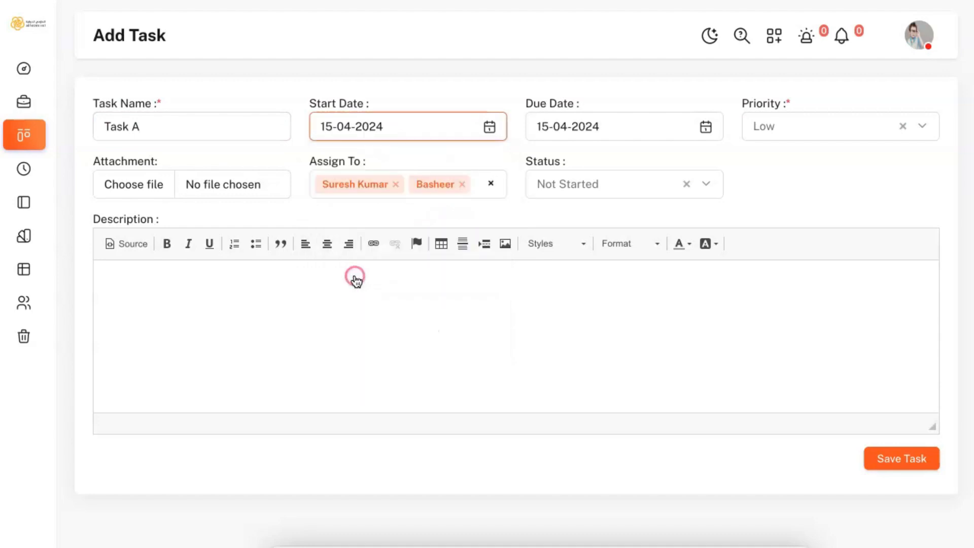
# Set Task A's due date to 17-04-2024 and its priority to Medium.
pyautogui.click(589, 128)
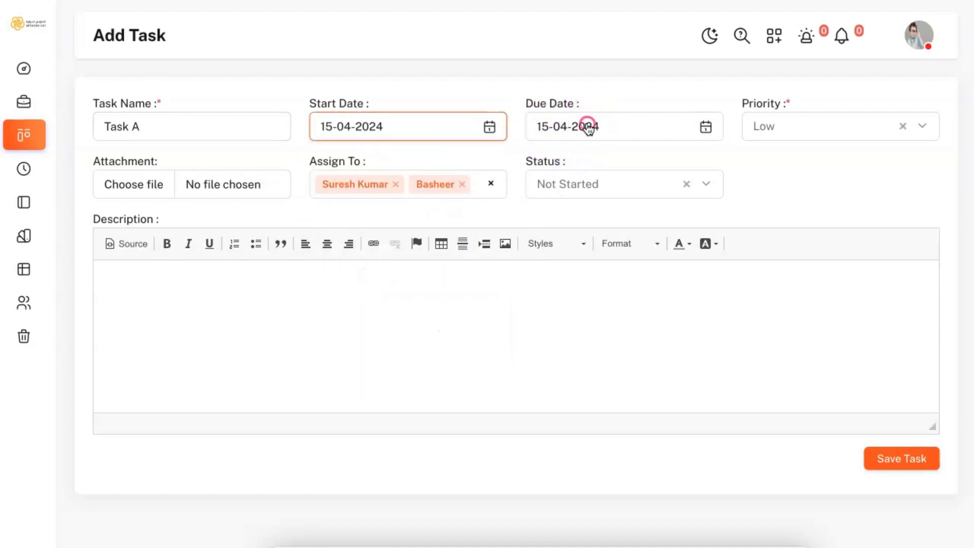
pyautogui.click(624, 277)
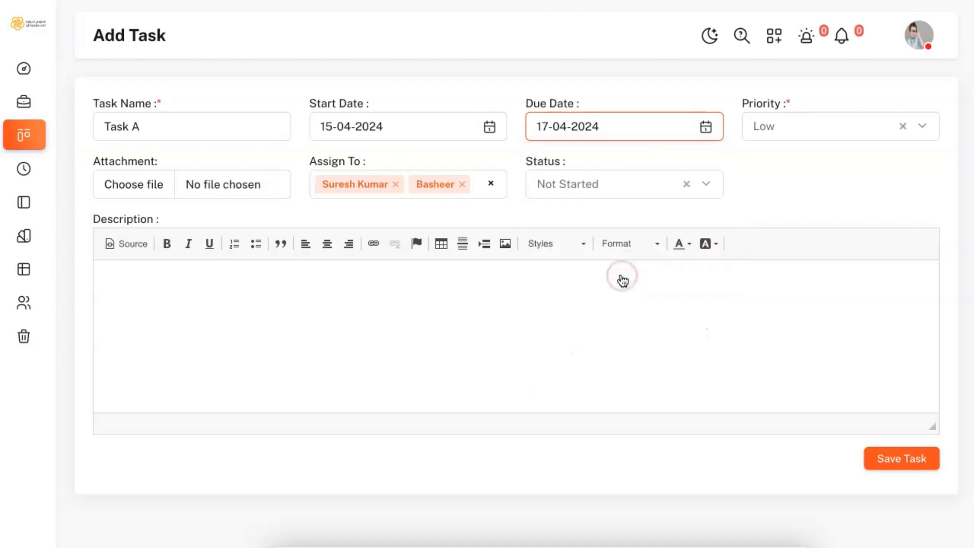
pyautogui.click(809, 127)
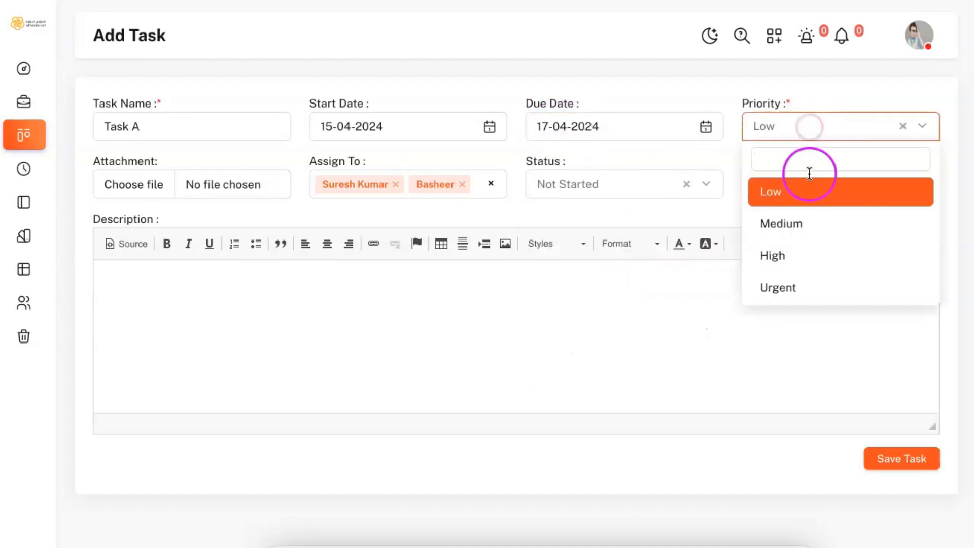
pyautogui.click(799, 231)
# Enter "details" as the task description and save the task.
pyautogui.click(541, 352)
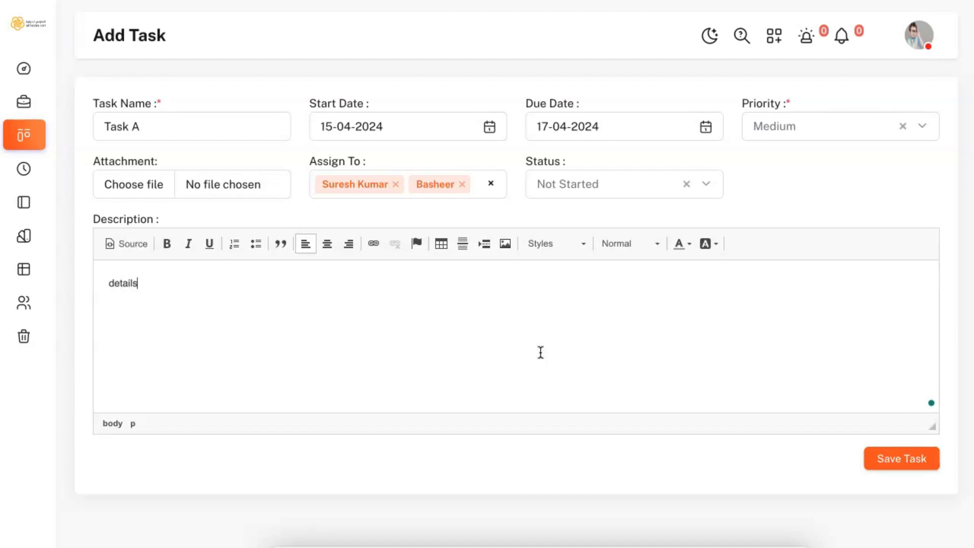
pyautogui.click(904, 464)
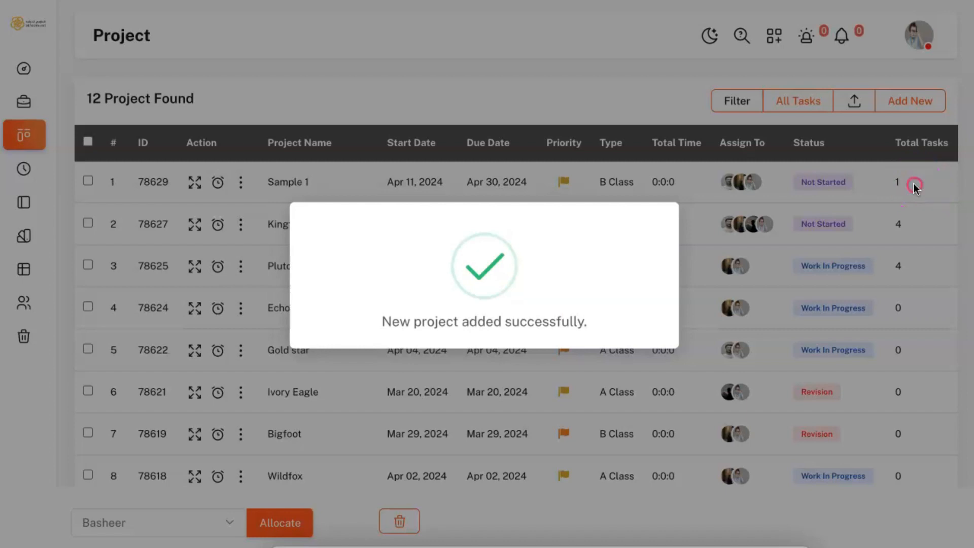
pyautogui.click(914, 184)
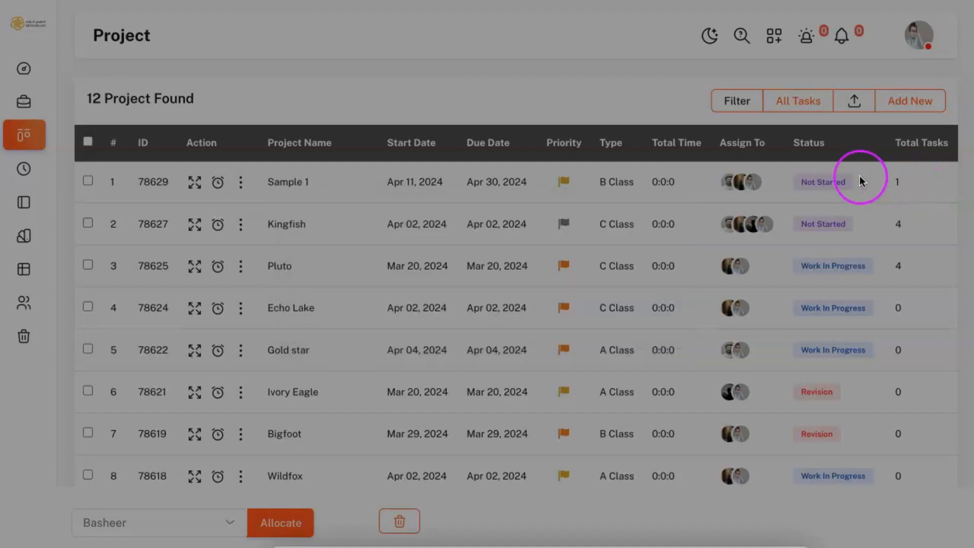
# Look through the list of tasks from all projects and return to the project list.
pyautogui.click(799, 105)
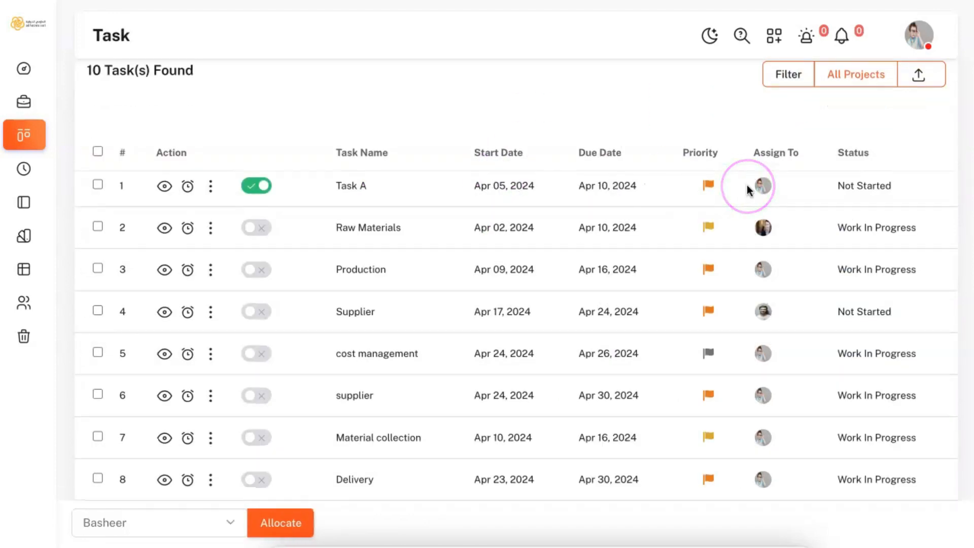
pyautogui.scroll(-3, 747, 185)
pyautogui.scroll(4, 747, 186)
pyautogui.click(170, 122)
pyautogui.click(868, 106)
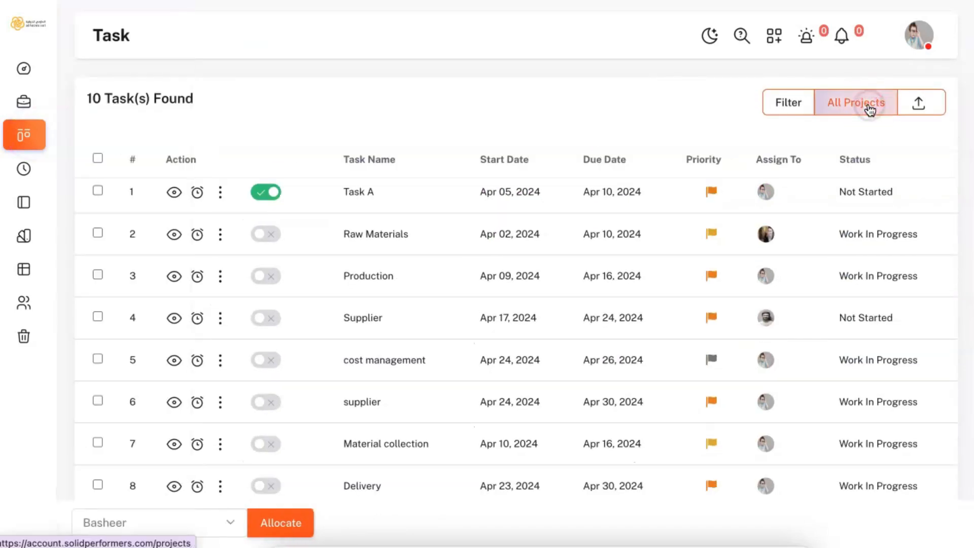
pyautogui.click(268, 183)
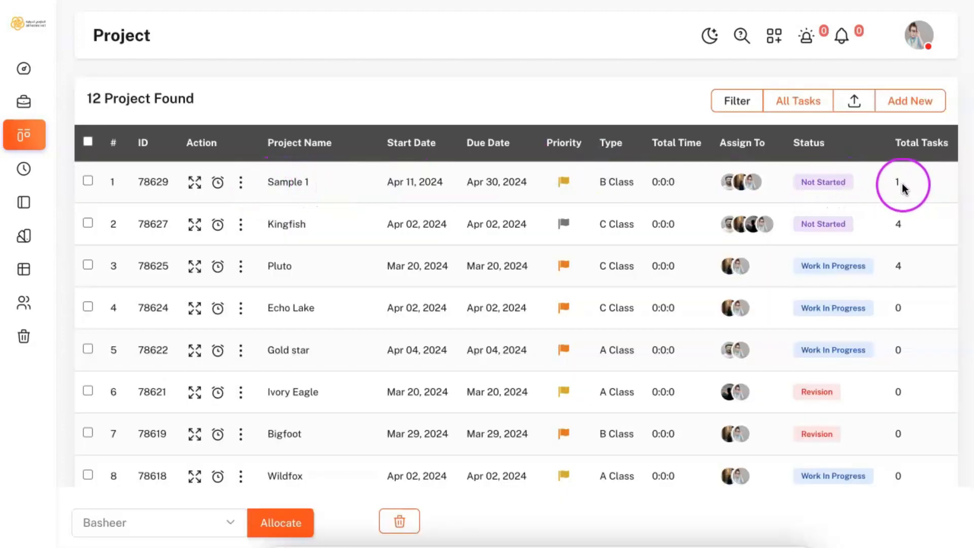
# Open the Sample 1 project and start a new sub-task under its Task A.
pyautogui.click(195, 183)
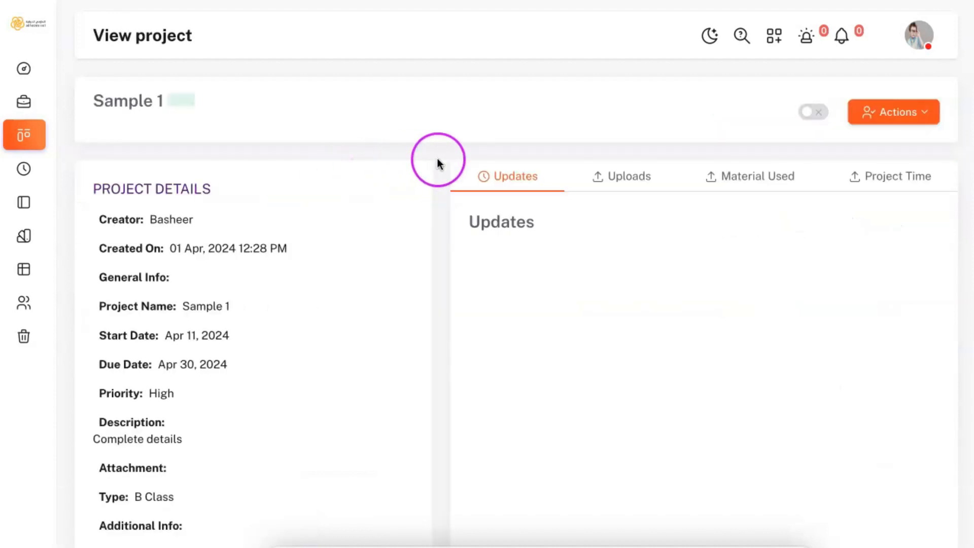
pyautogui.scroll(-10, 439, 160)
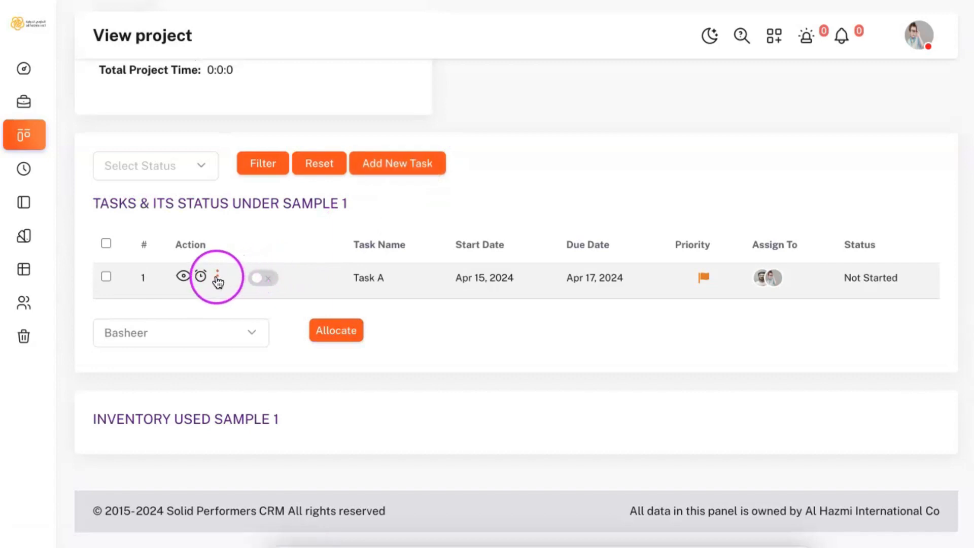
pyautogui.click(218, 280)
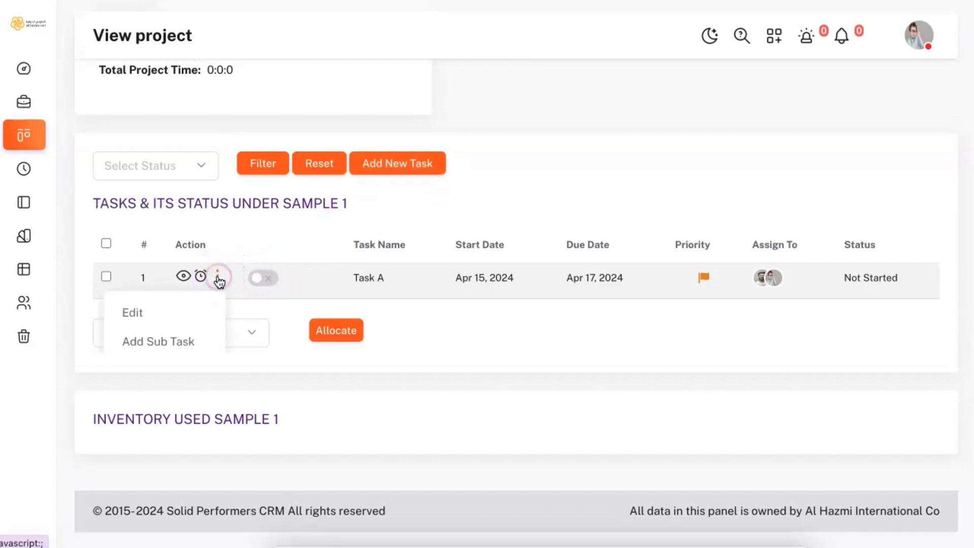
pyautogui.click(191, 341)
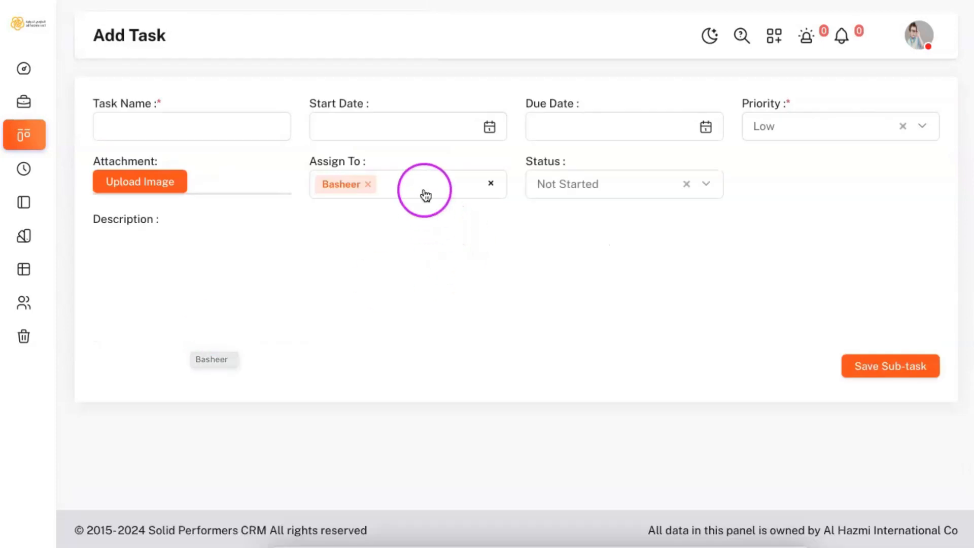
# Check the assignee choices, name the sub-task Sub Task A, and save it.
pyautogui.click(420, 191)
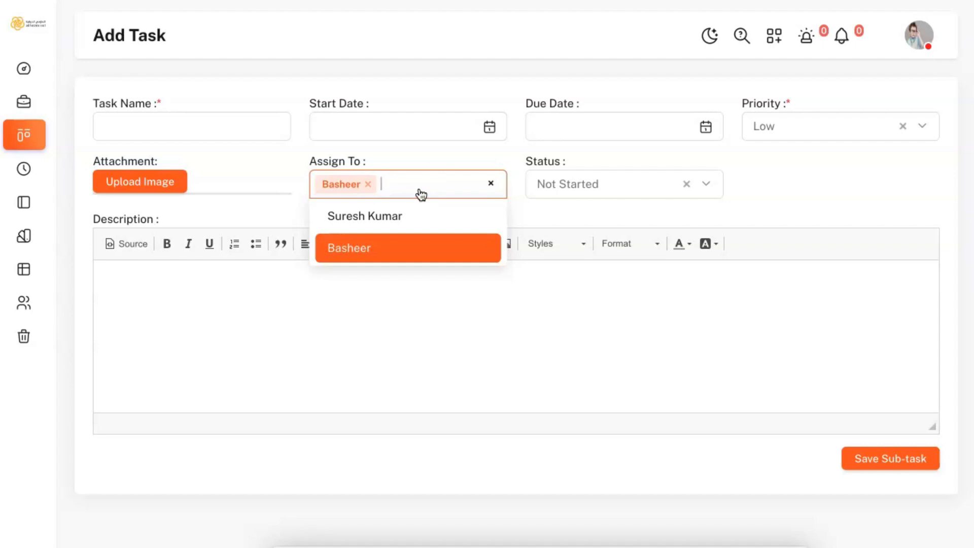
pyautogui.click(314, 98)
pyautogui.click(209, 130)
pyautogui.write('Sub Task A')
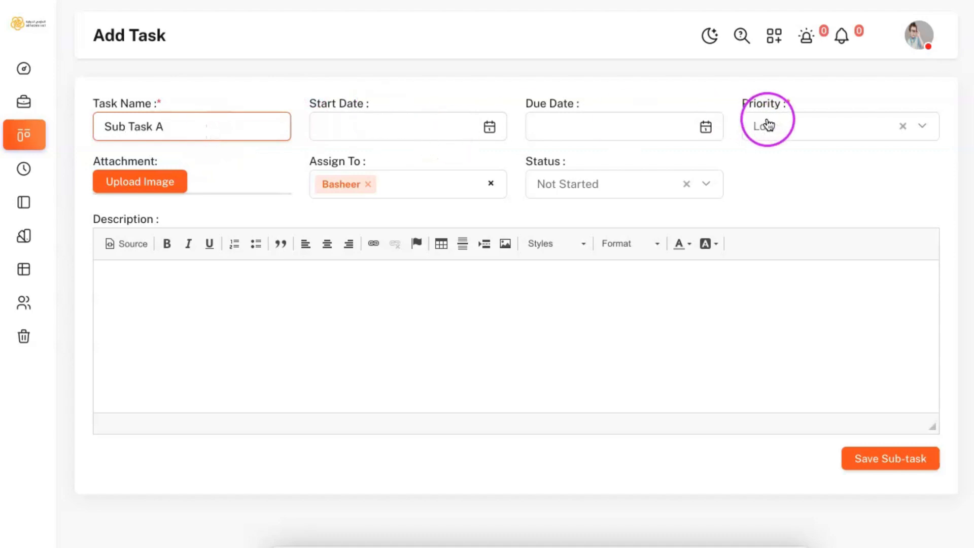
pyautogui.click(893, 465)
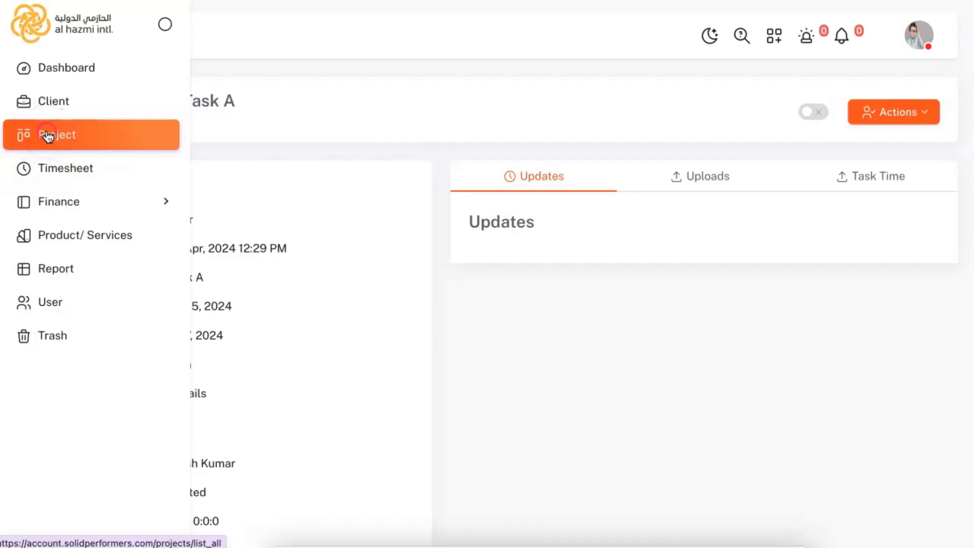
# Reopen the Sample 1 project from the project list and view the details of its Task A.
pyautogui.click(48, 136)
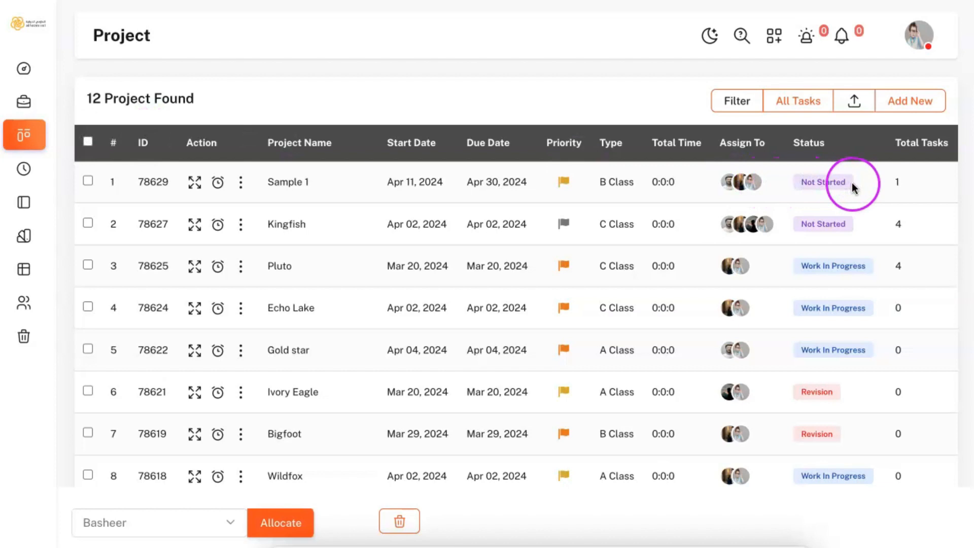
pyautogui.click(196, 183)
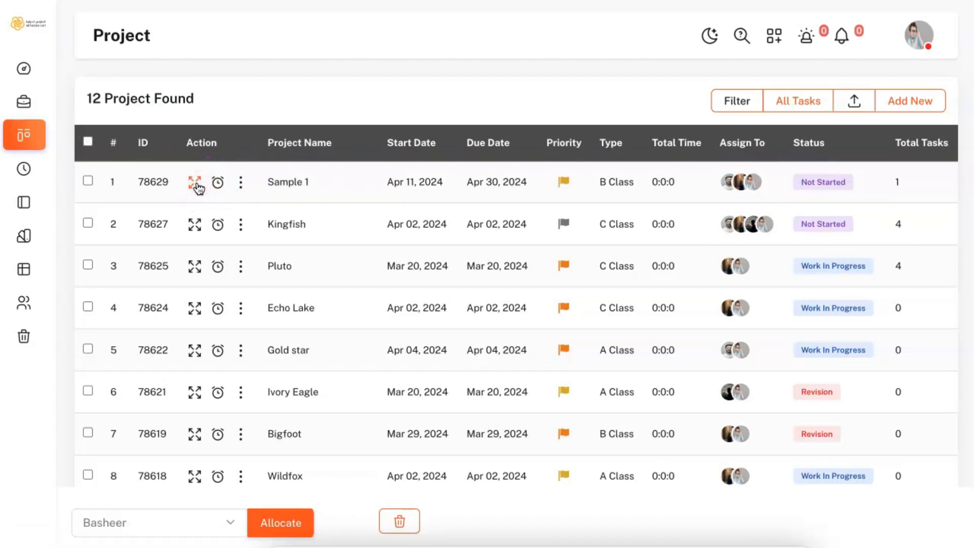
pyautogui.scroll(-8, 450, 209)
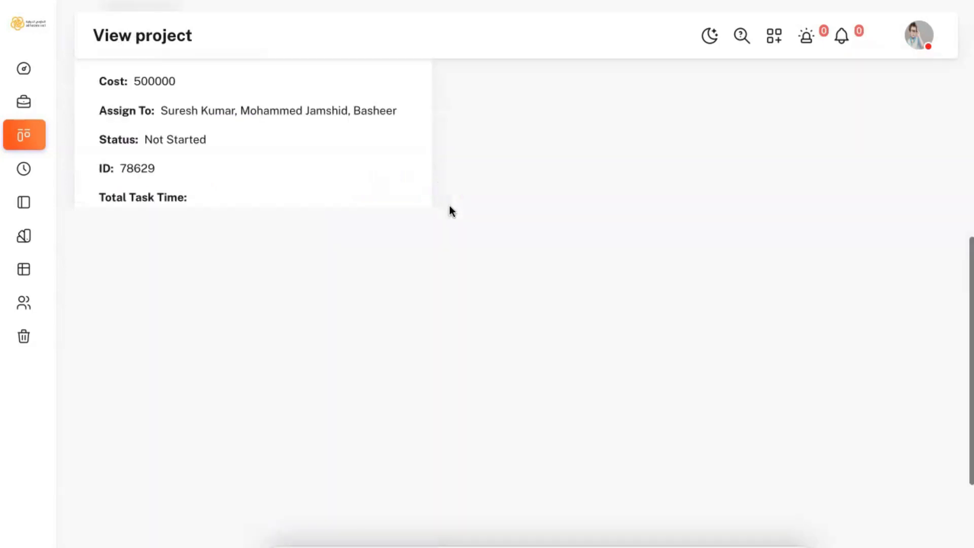
pyautogui.scroll(-3, 450, 208)
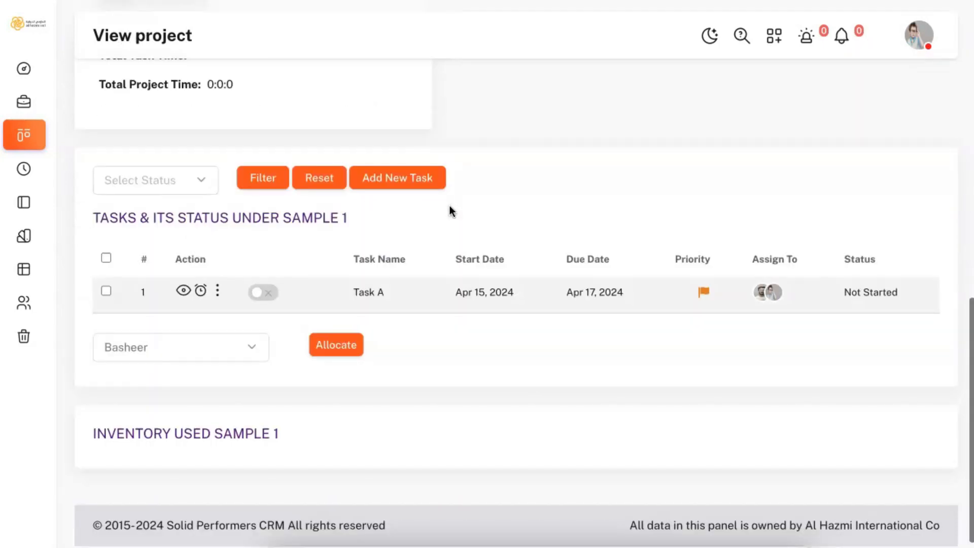
pyautogui.click(183, 293)
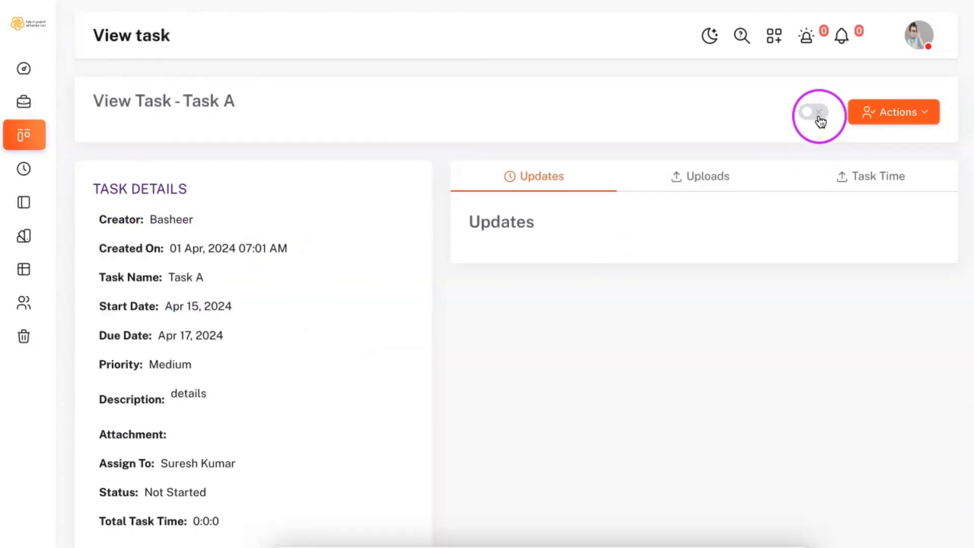
# Start time tracking on Task A and view its time consumed log.
pyautogui.click(818, 115)
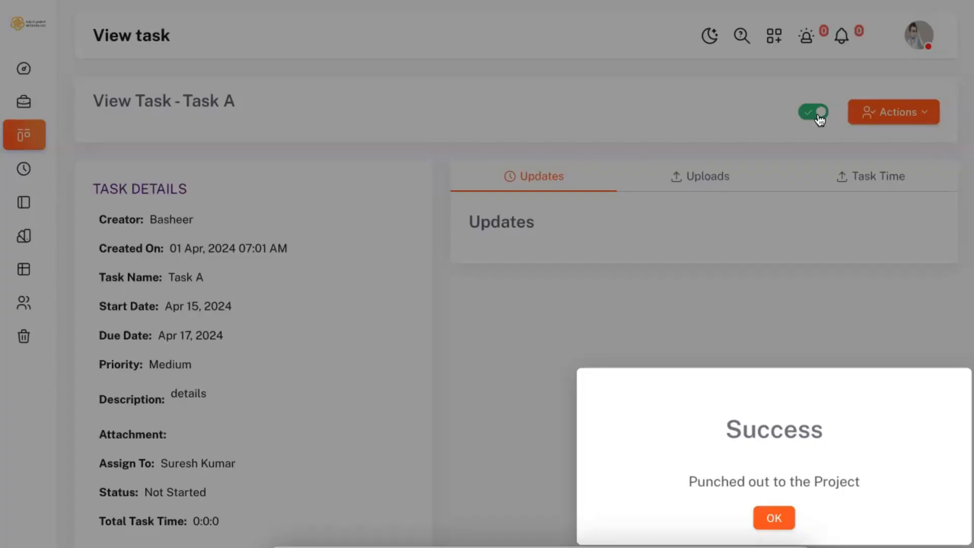
pyautogui.click(768, 508)
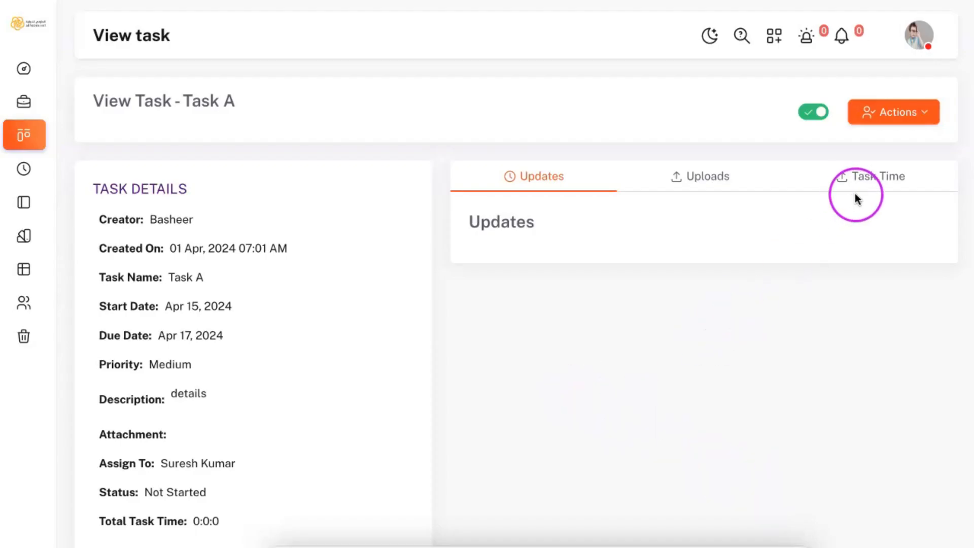
pyautogui.click(866, 177)
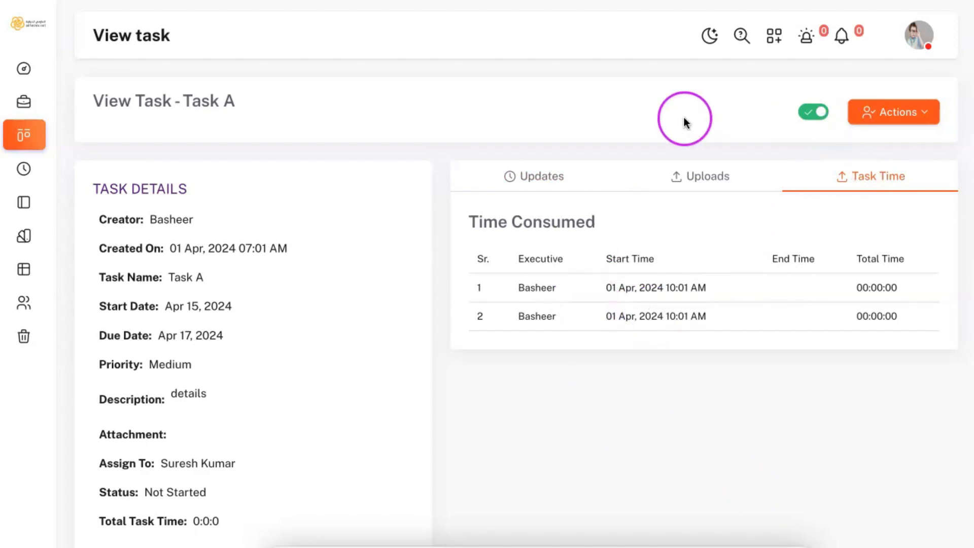
# Go back to Task A's updates and stop its time tracking.
pyautogui.click(542, 177)
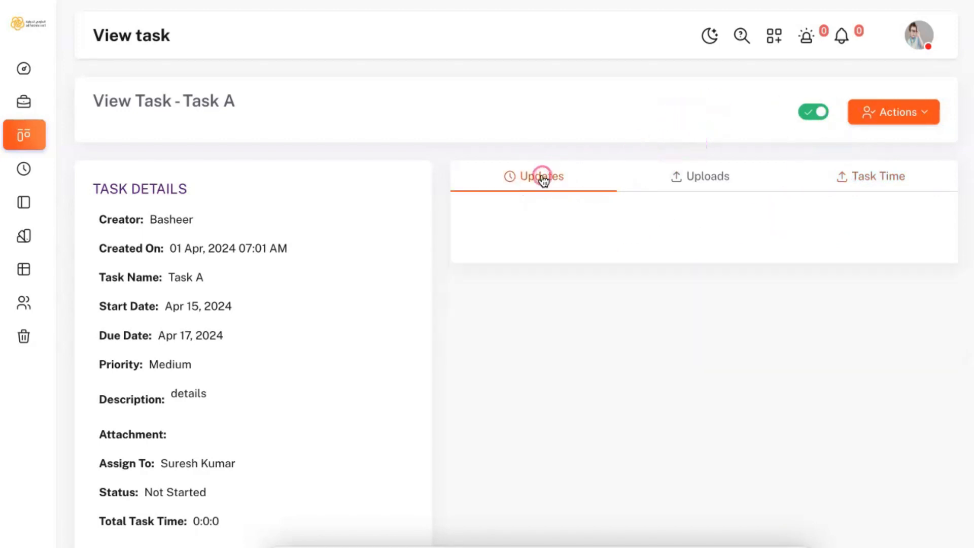
pyautogui.click(812, 113)
pyautogui.click(785, 348)
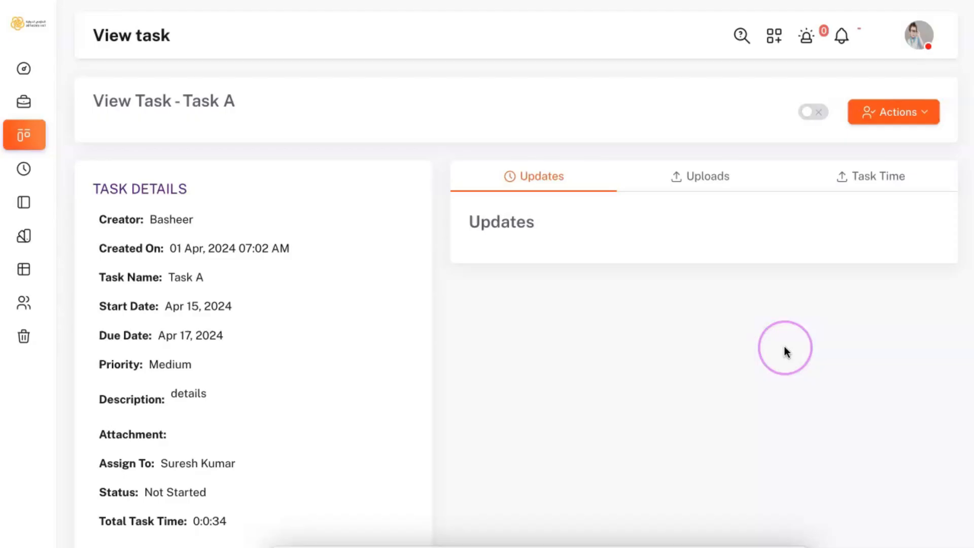
# Add the update "Work completed" to Task A with the status Completed.
pyautogui.click(889, 115)
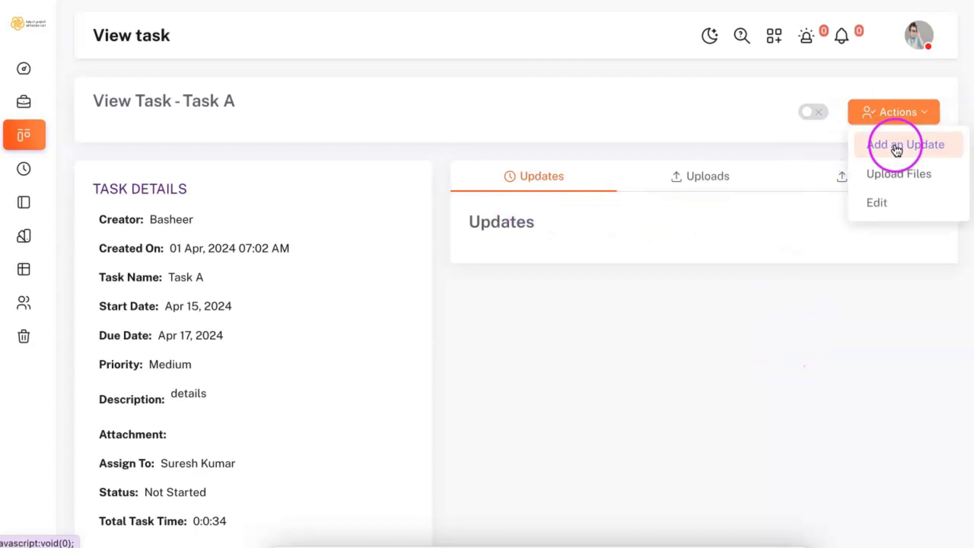
pyautogui.click(895, 147)
pyautogui.click(719, 174)
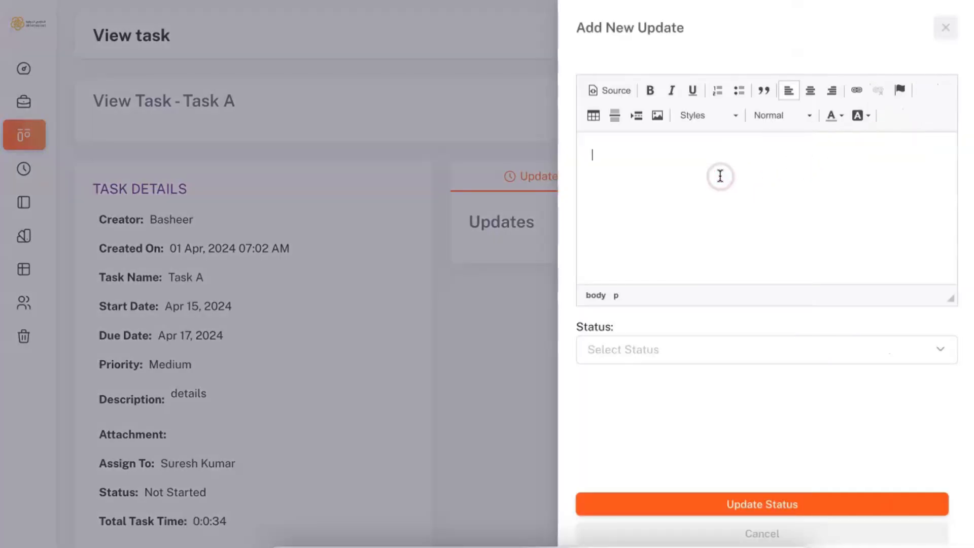
pyautogui.write('Work completed')
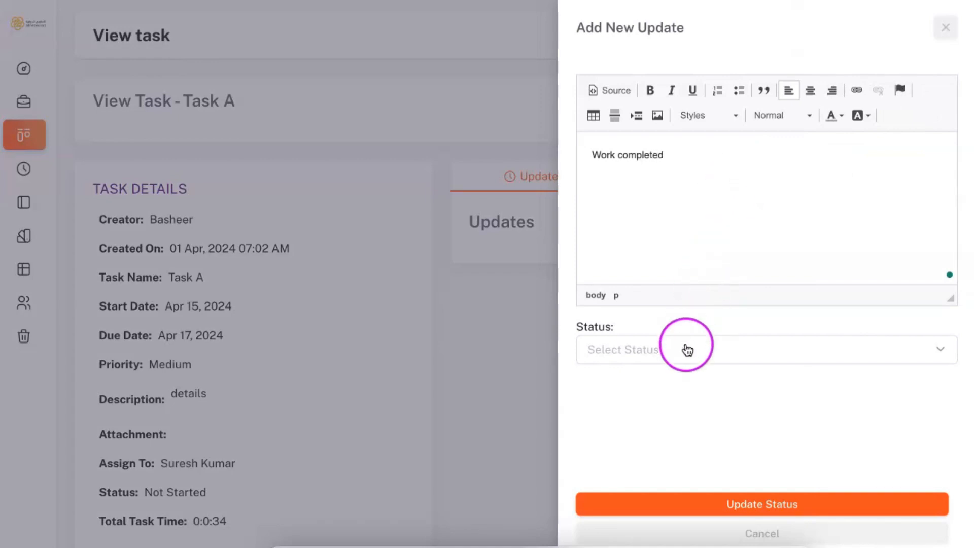
pyautogui.click(685, 348)
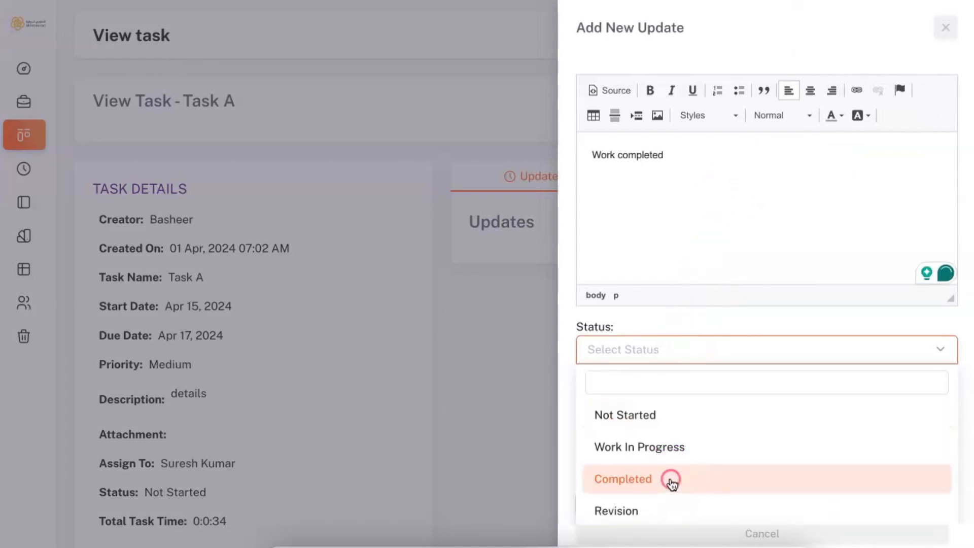
pyautogui.click(673, 483)
pyautogui.click(739, 505)
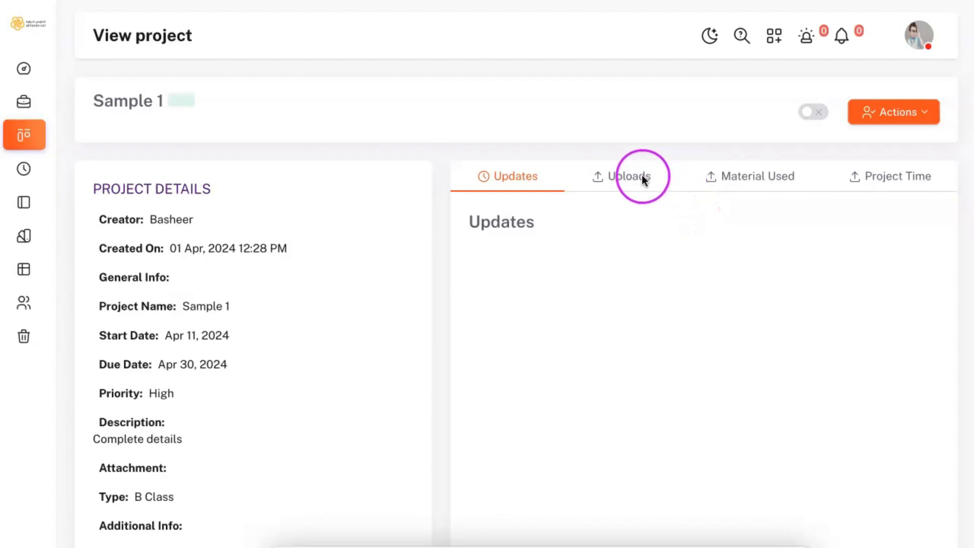
# Examine the Sample 1 project's file uploads, its available actions and its updates.
pyautogui.click(642, 178)
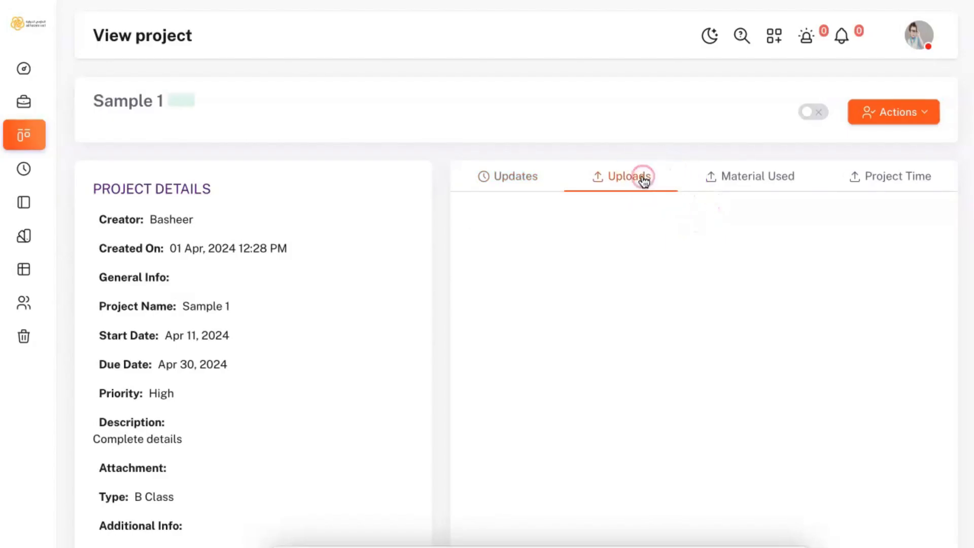
pyautogui.click(908, 113)
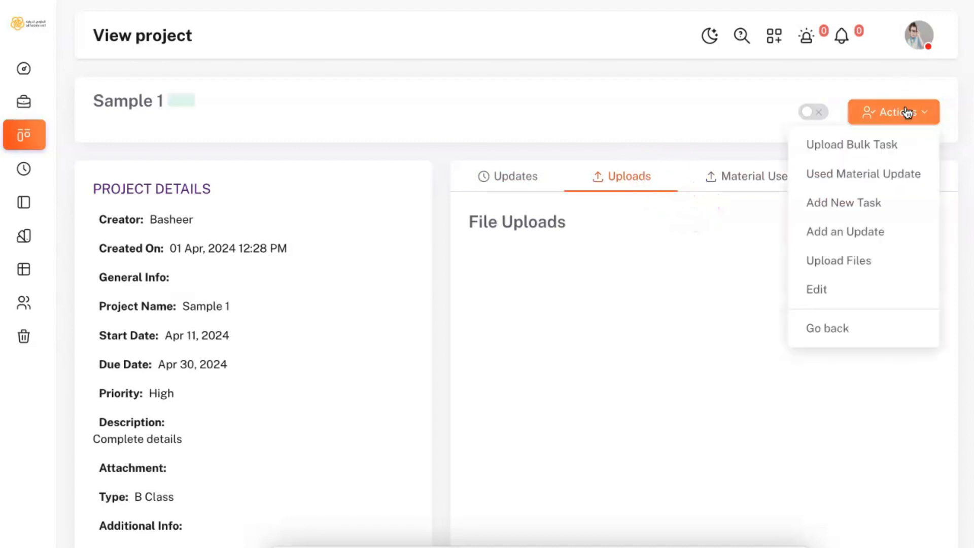
pyautogui.click(624, 148)
pyautogui.click(512, 177)
# Reopen the Sample 1 project from the project list and check the status of Task A.
pyautogui.click(57, 136)
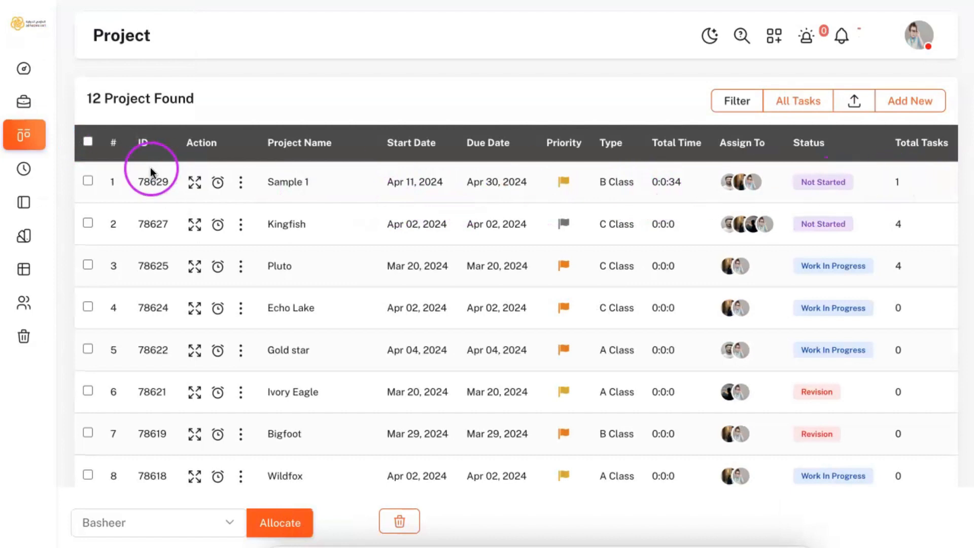
pyautogui.click(196, 185)
pyautogui.scroll(-10, 197, 254)
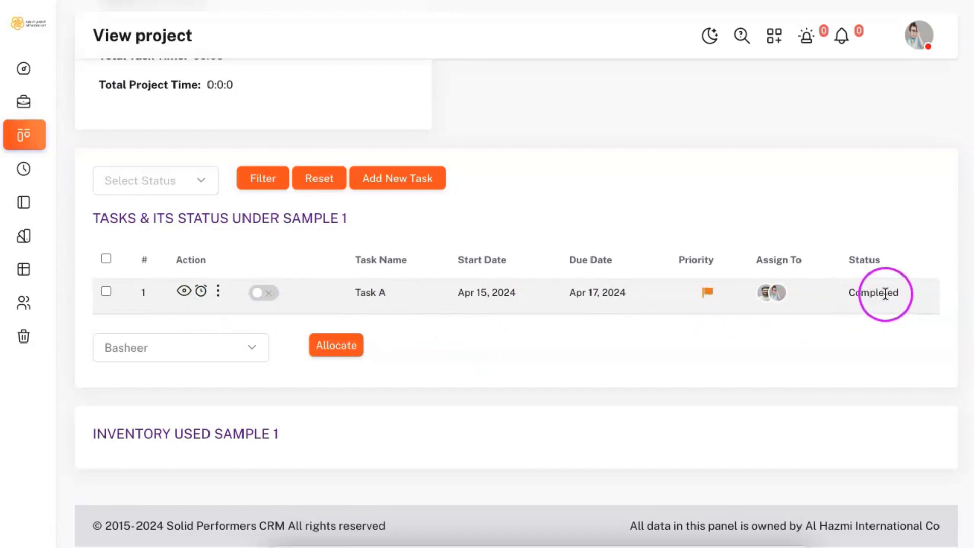
pyautogui.scroll(10, 832, 279)
pyautogui.click(822, 121)
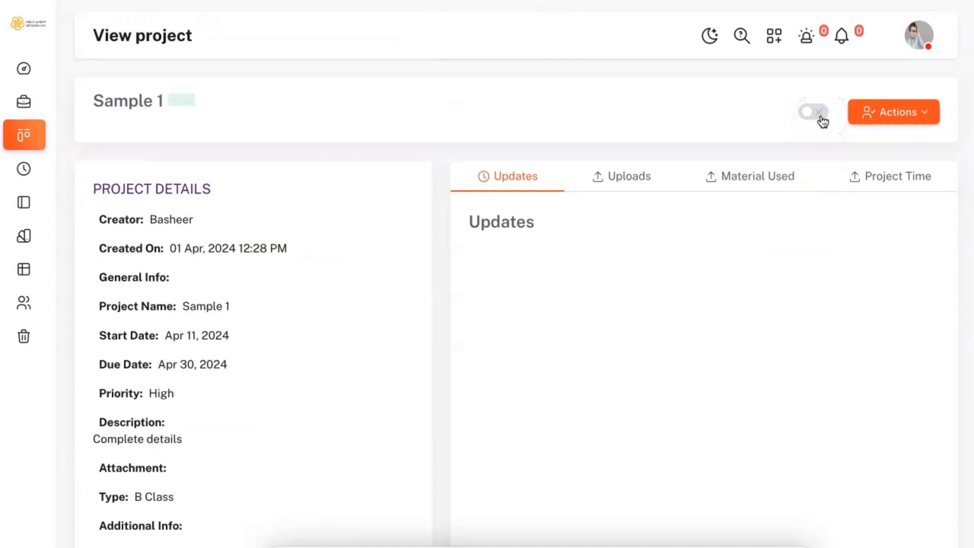
pyautogui.click(561, 253)
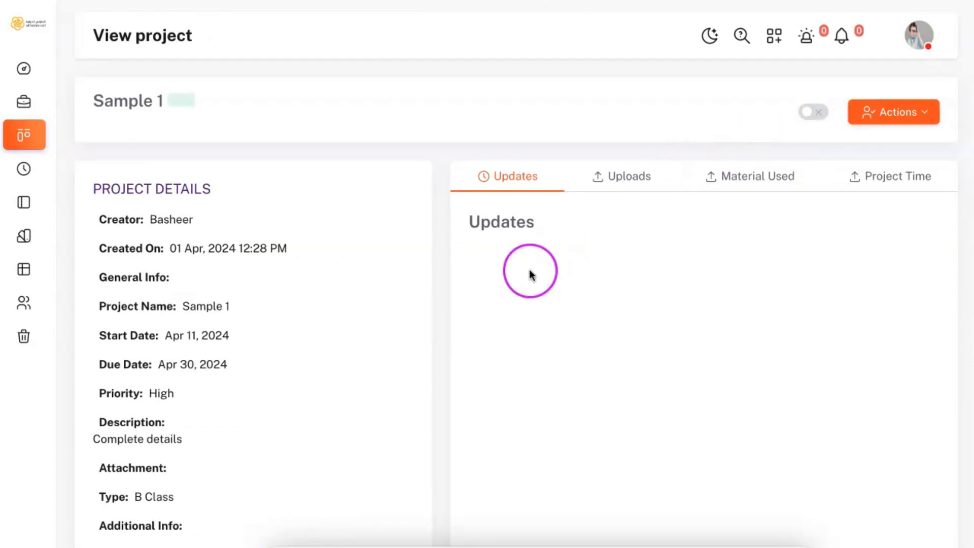
# Return to the project list and check the total time recorded for Sample 1.
pyautogui.click(34, 136)
pyautogui.click(452, 124)
pyautogui.click(500, 142)
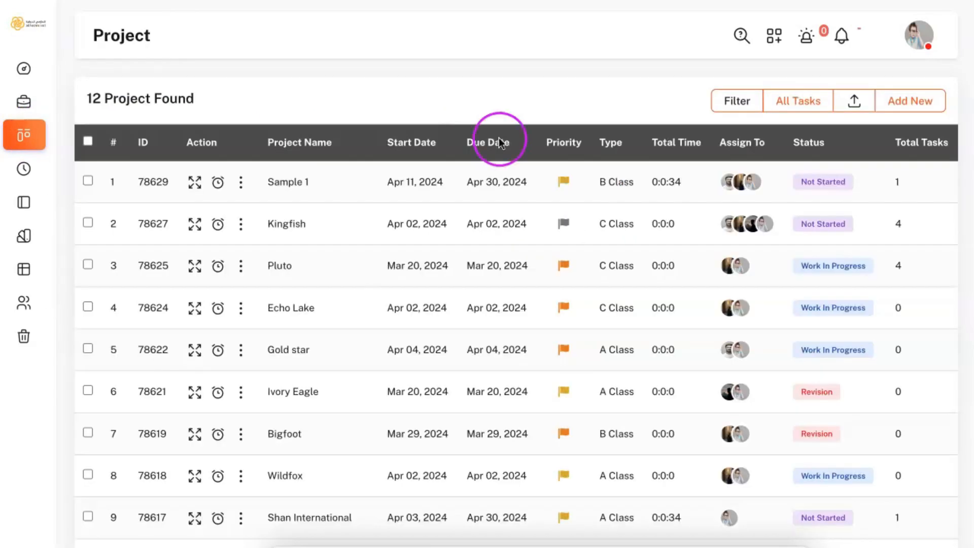
pyautogui.doubleClick(669, 183)
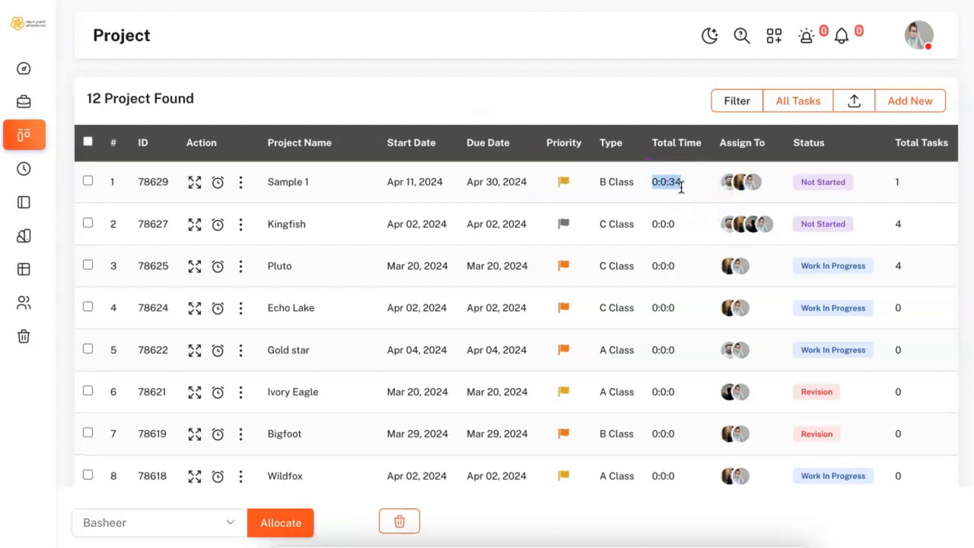